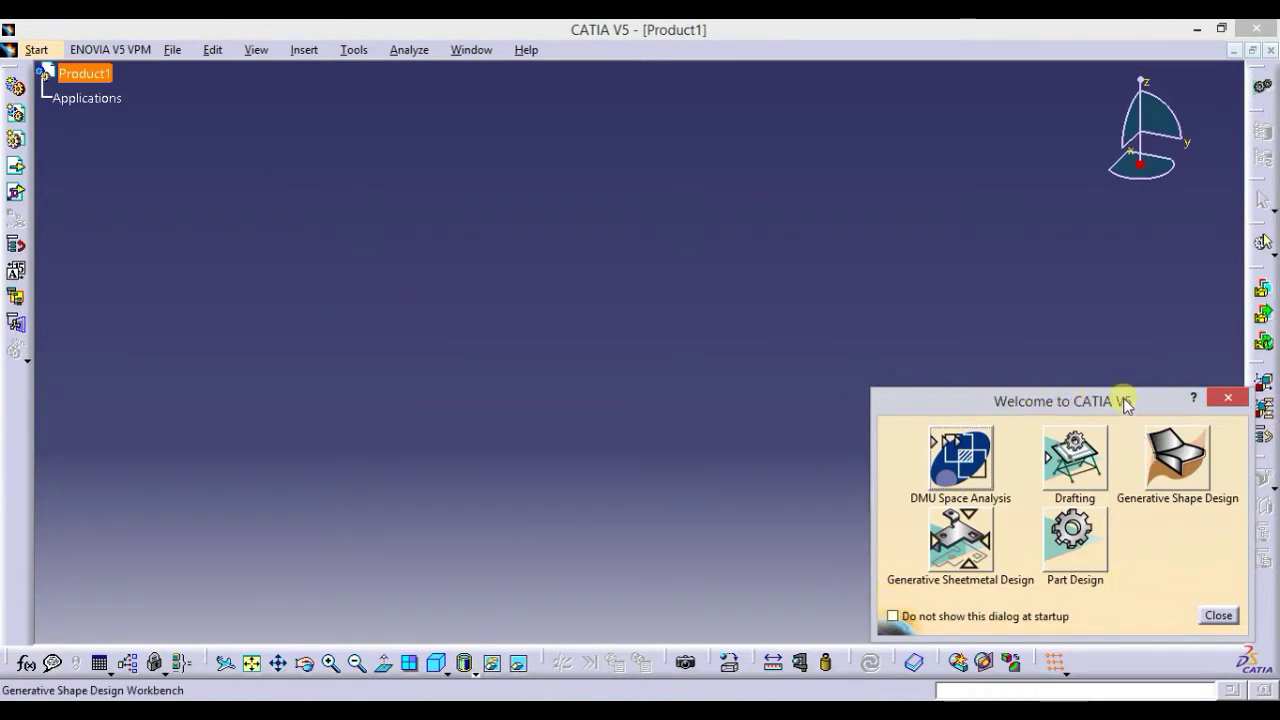
- Dismiss the Welcome dialog and close the empty Product1 document
{"action": "left_click_drag", "start_coordinate": [1124, 398], "coordinate": [1124, 396]}
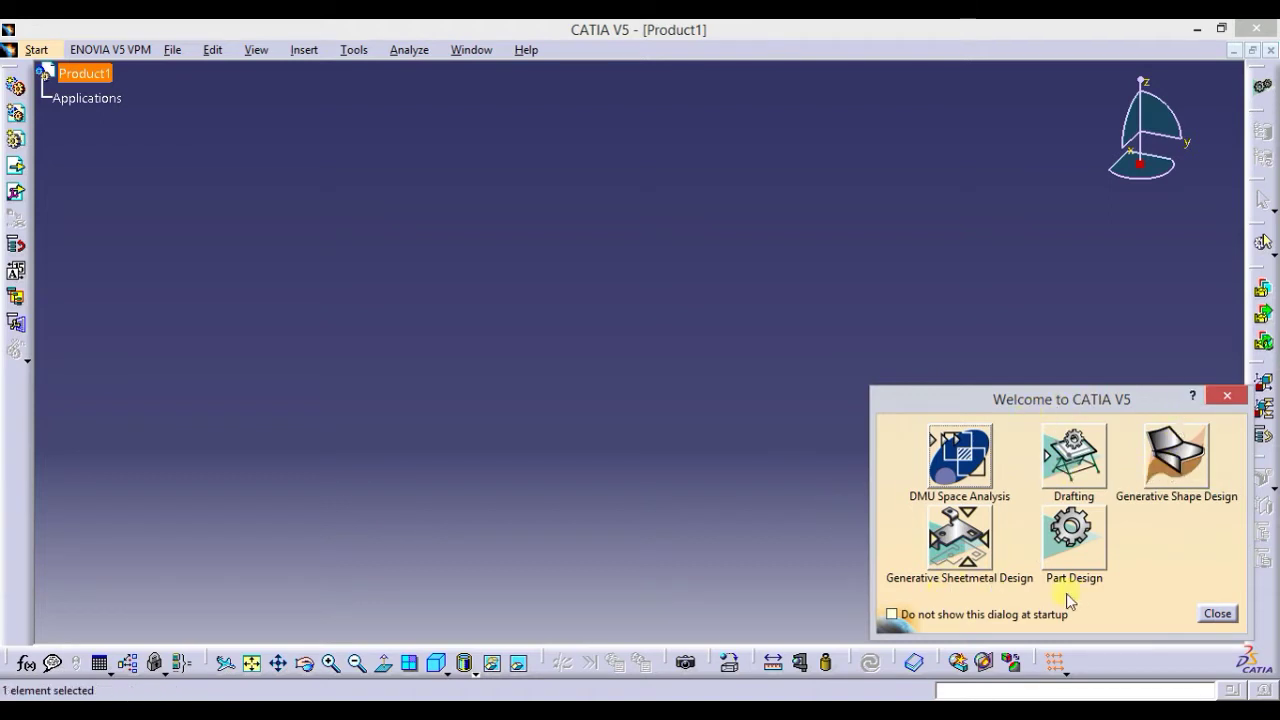
{"action": "left_click", "coordinate": [1216, 614]}
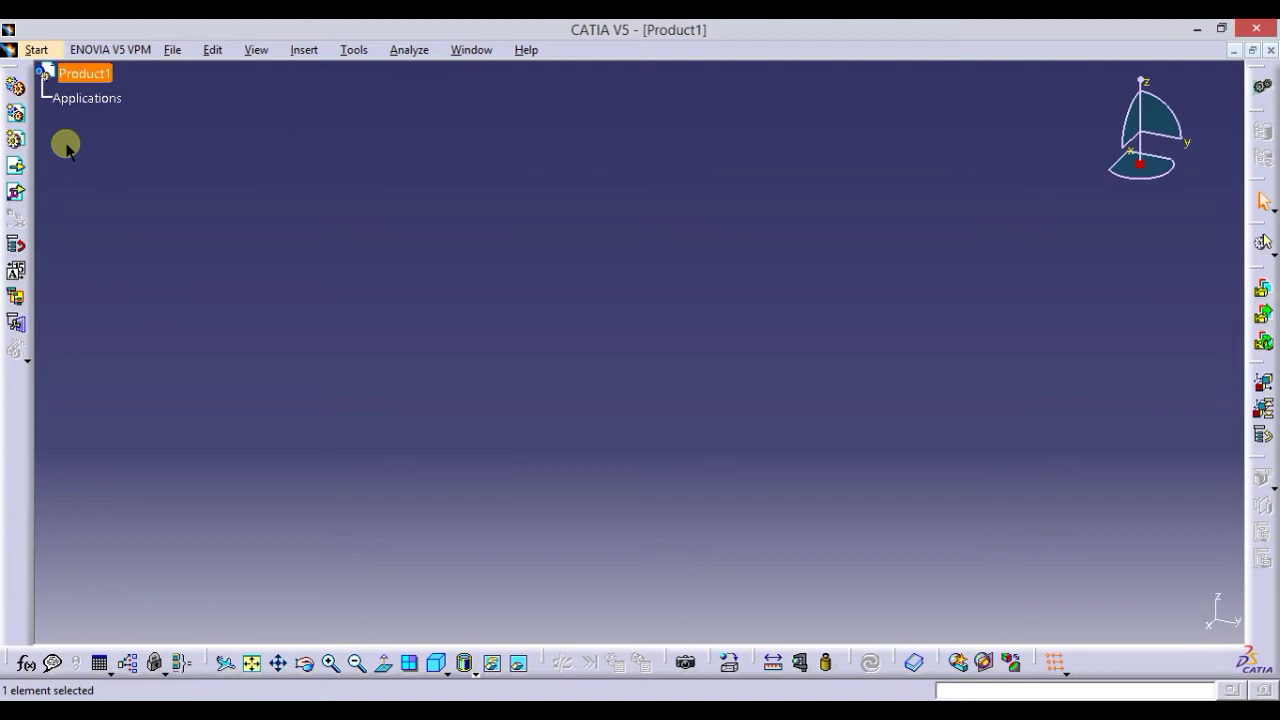
{"action": "left_click", "coordinate": [100, 78]}
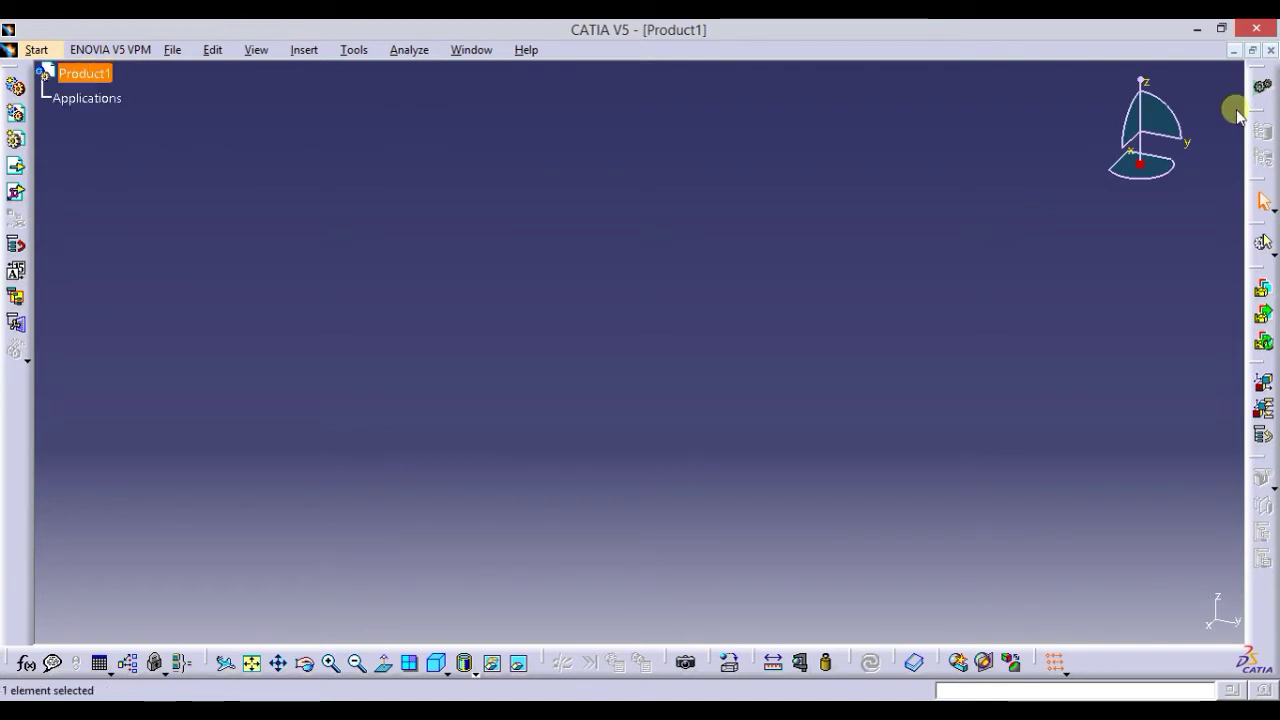
{"action": "left_click", "coordinate": [1271, 50]}
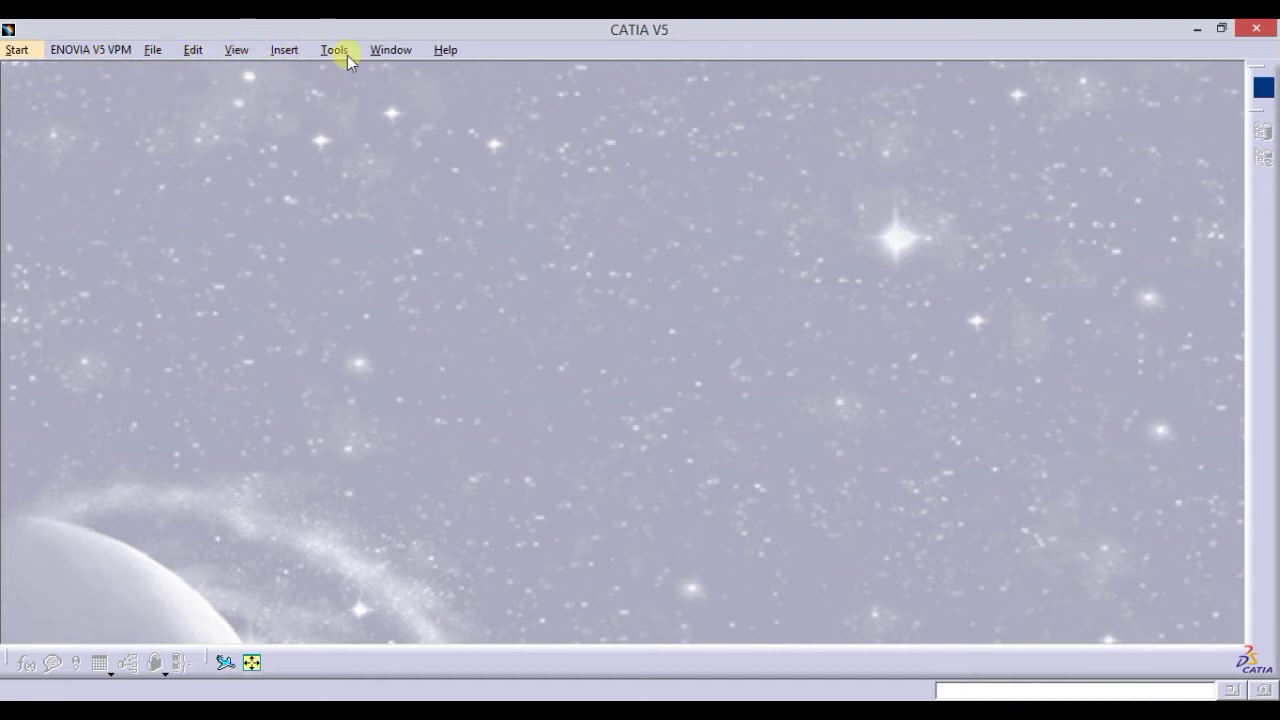
{"action": "left_click", "coordinate": [18, 50]}
{"action": "mouse_move", "coordinate": [92, 244]}
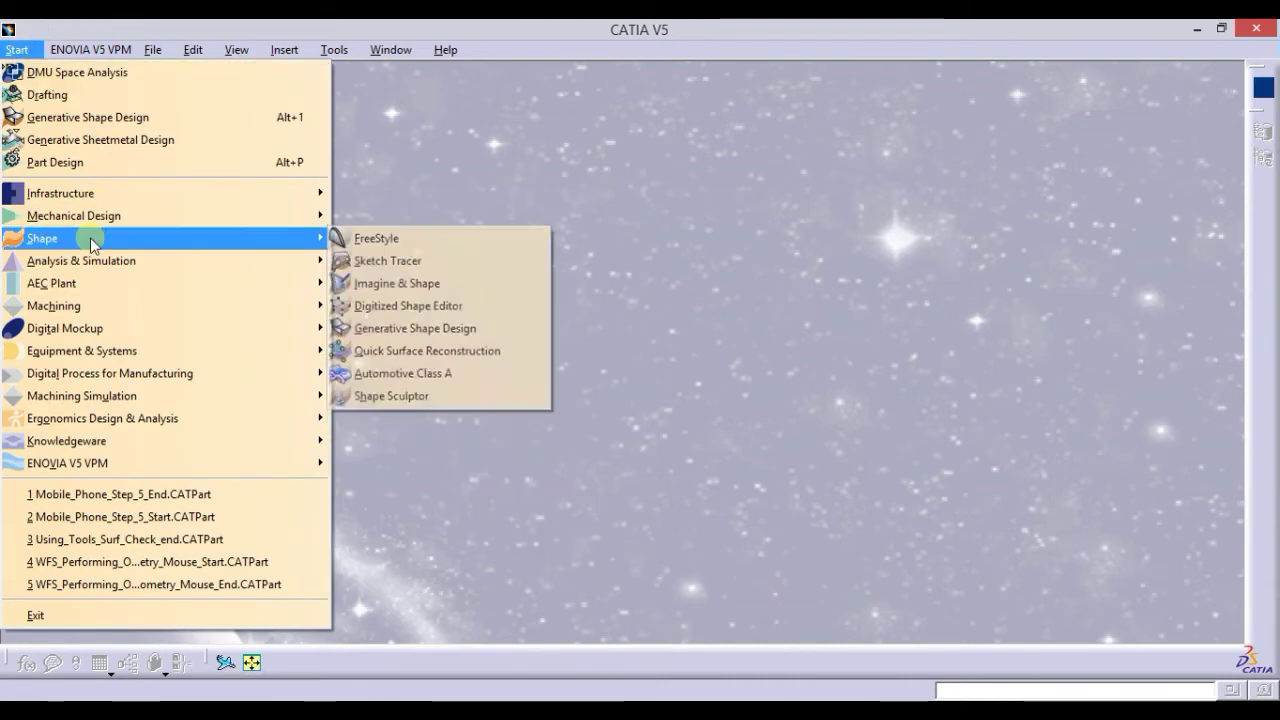
{"action": "mouse_move", "coordinate": [101, 403]}
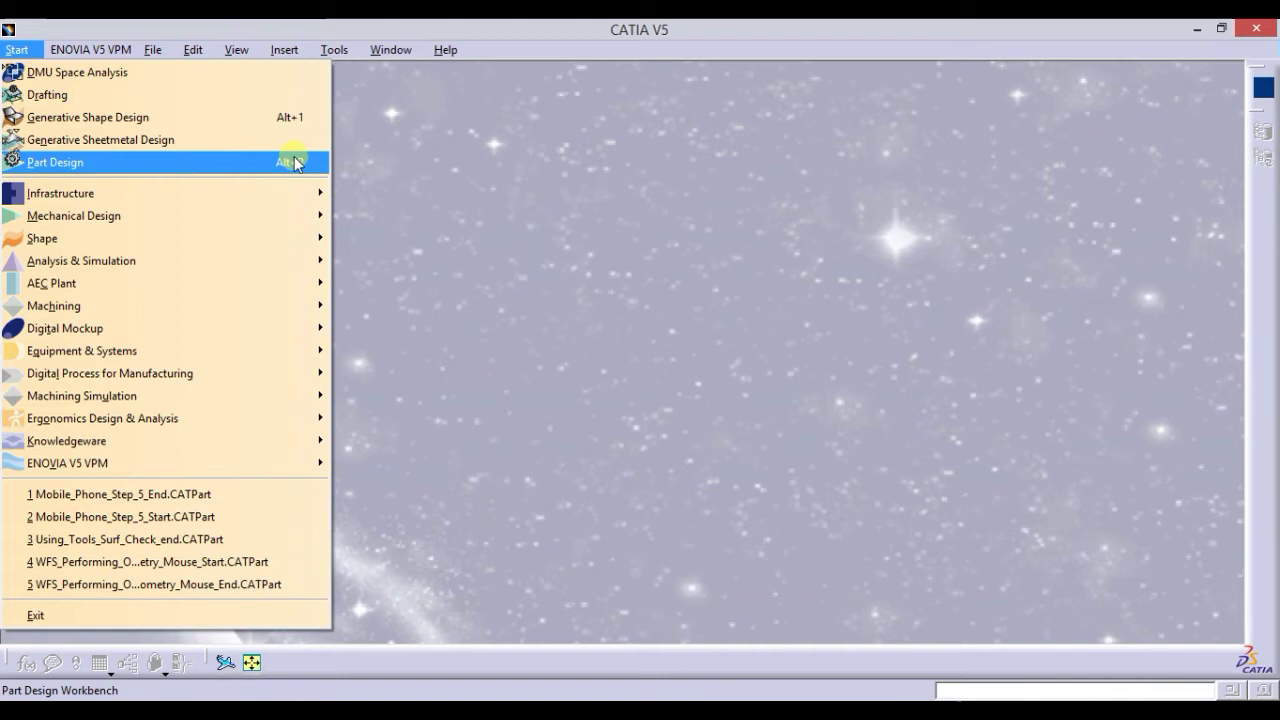
{"action": "left_click", "coordinate": [520, 252]}
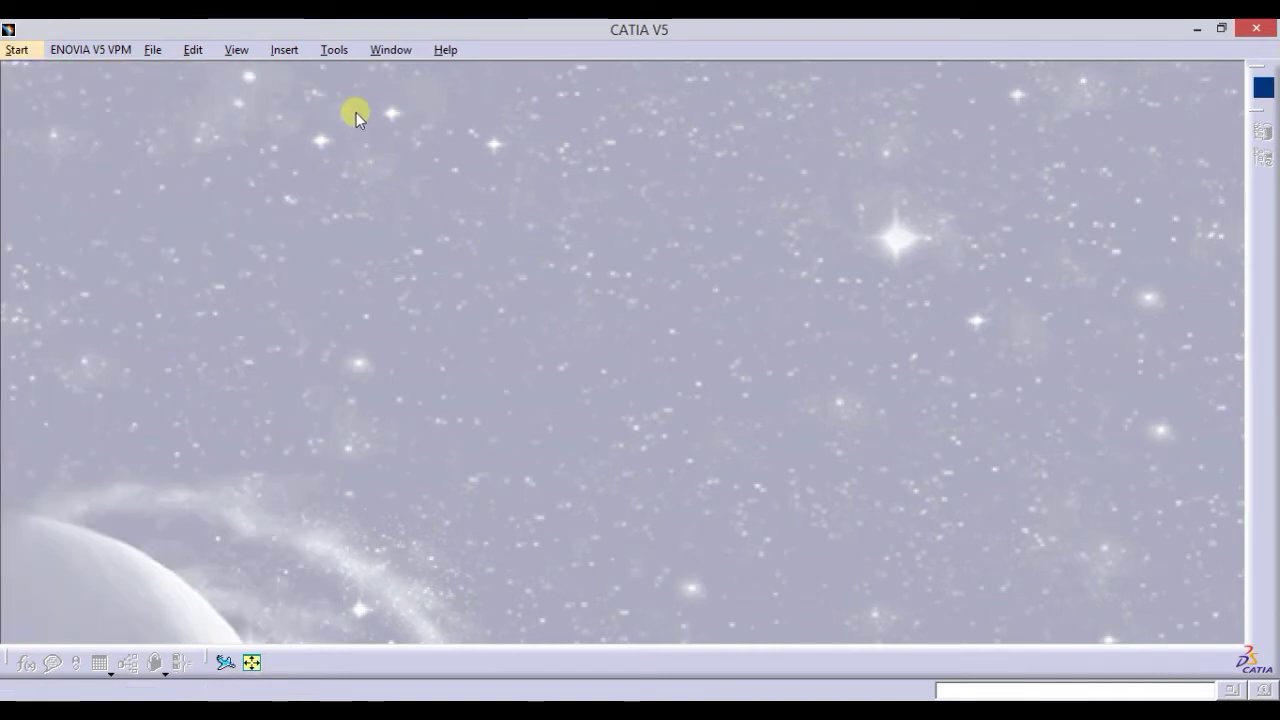
- Open Tools > Customize and browse the favourite workbenches' accelerators, such as Part Design's Alt+p
{"action": "left_click", "coordinate": [340, 52]}
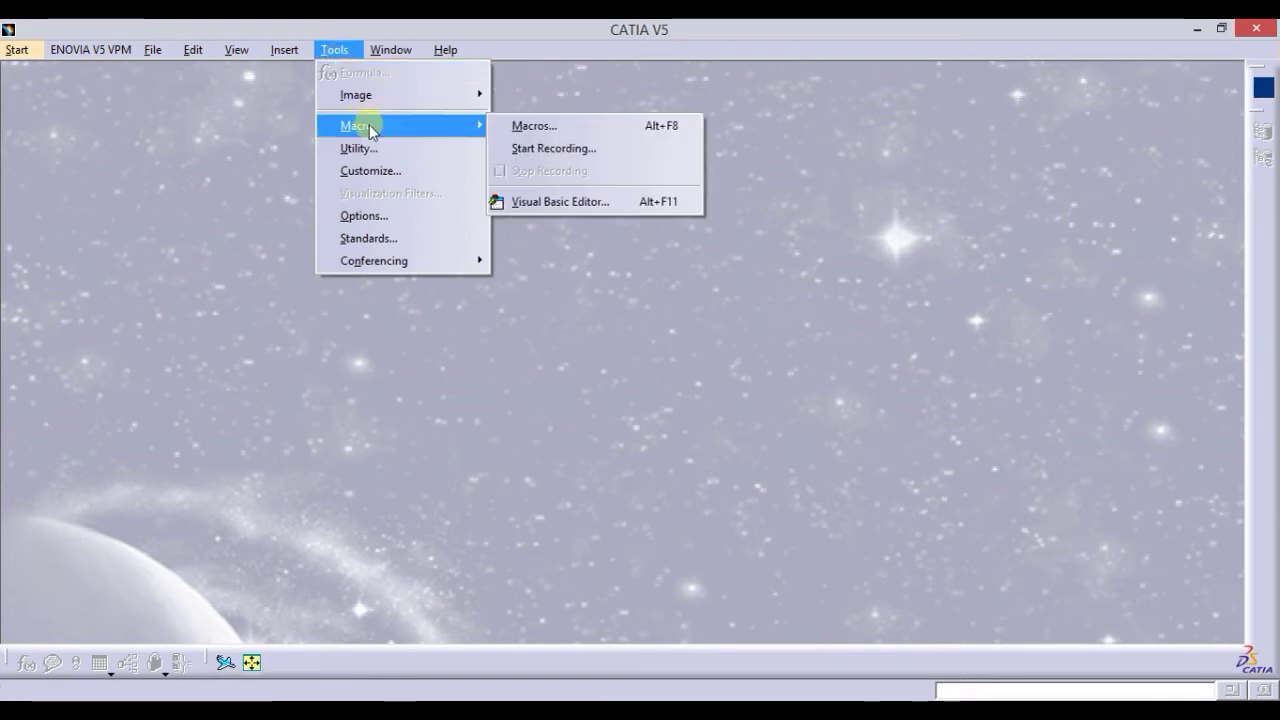
{"action": "left_click", "coordinate": [372, 172]}
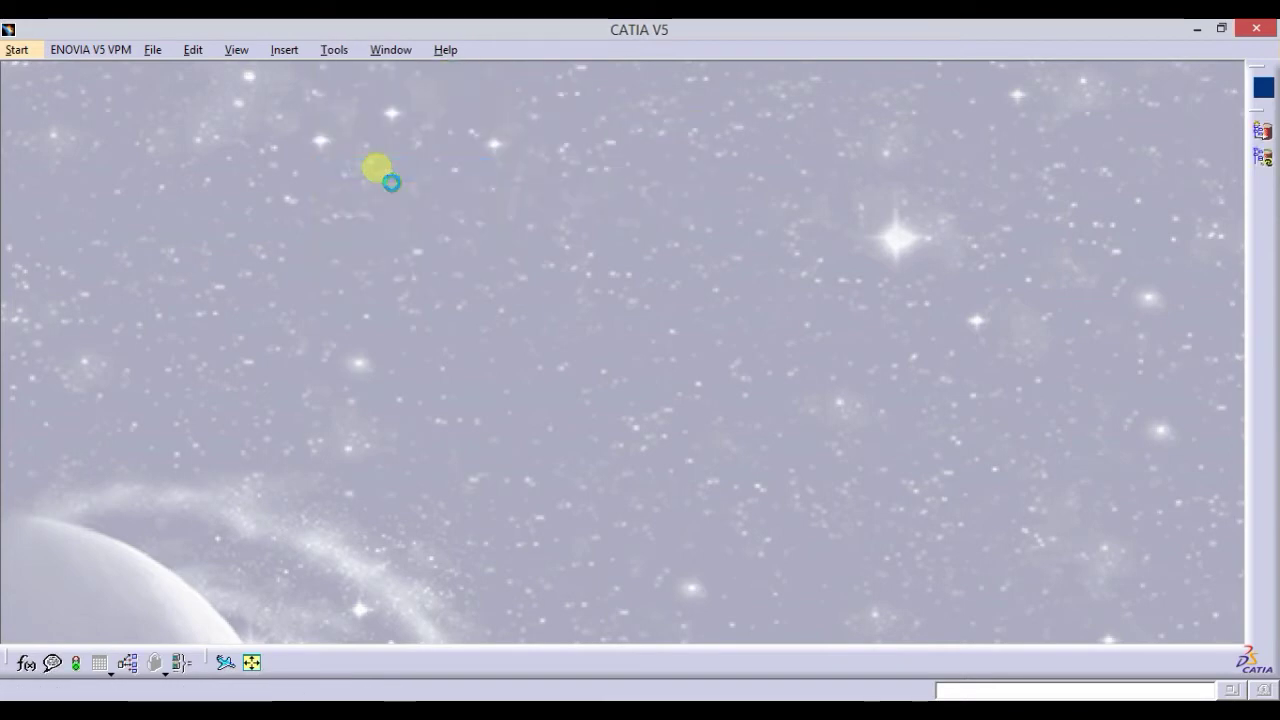
{"action": "left_click_drag", "start_coordinate": [595, 78], "coordinate": [517, 150]}
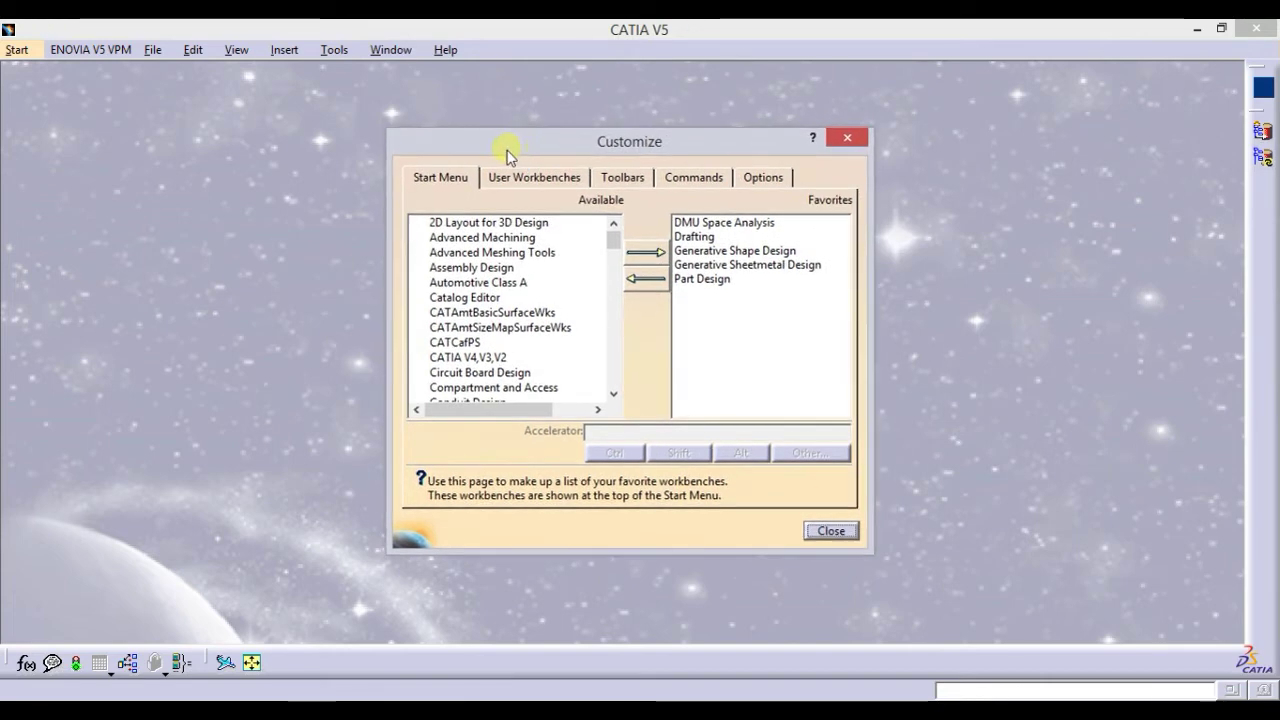
{"action": "left_click", "coordinate": [468, 180]}
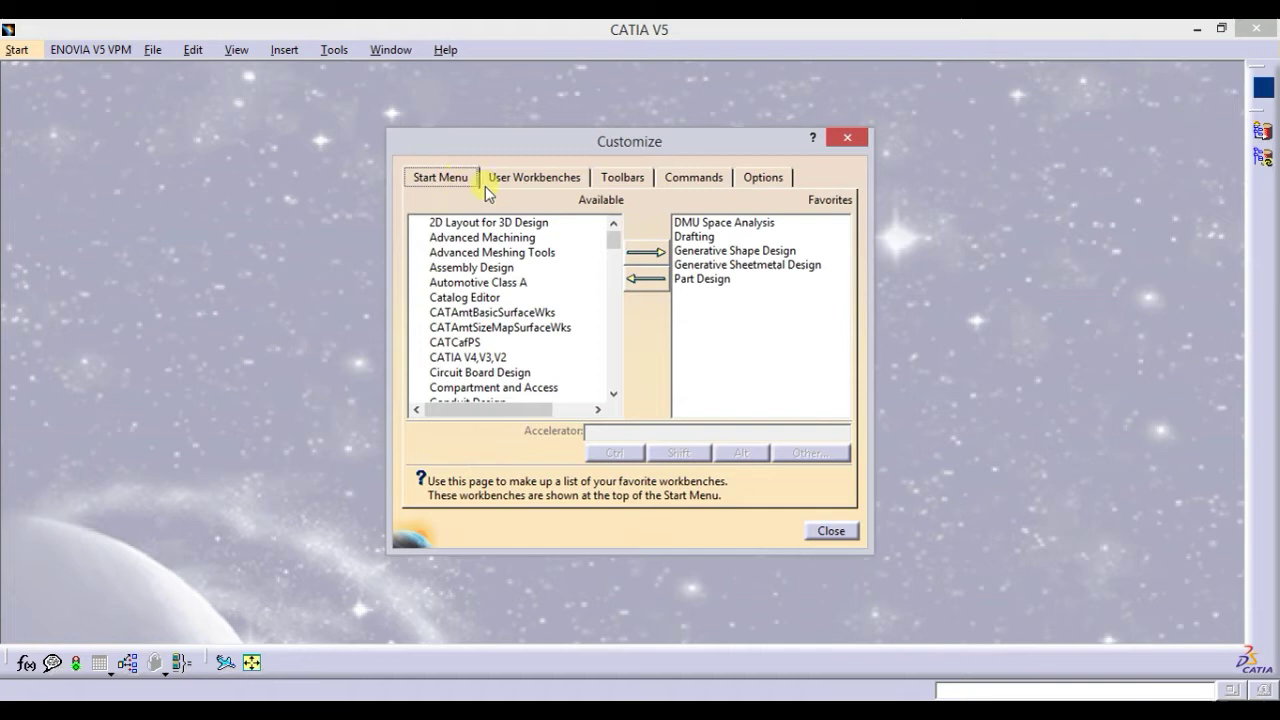
{"action": "left_click", "coordinate": [722, 330]}
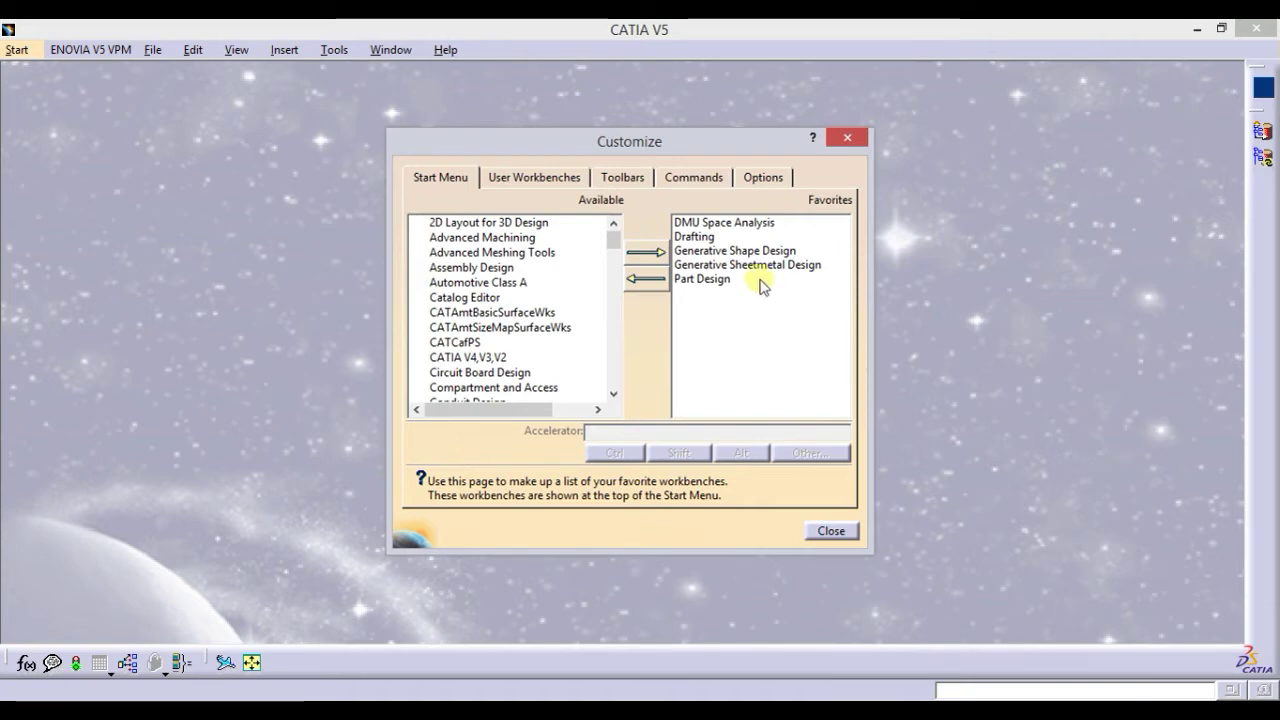
{"action": "left_click", "coordinate": [712, 223]}
{"action": "left_click", "coordinate": [716, 237]}
{"action": "left_click", "coordinate": [727, 251]}
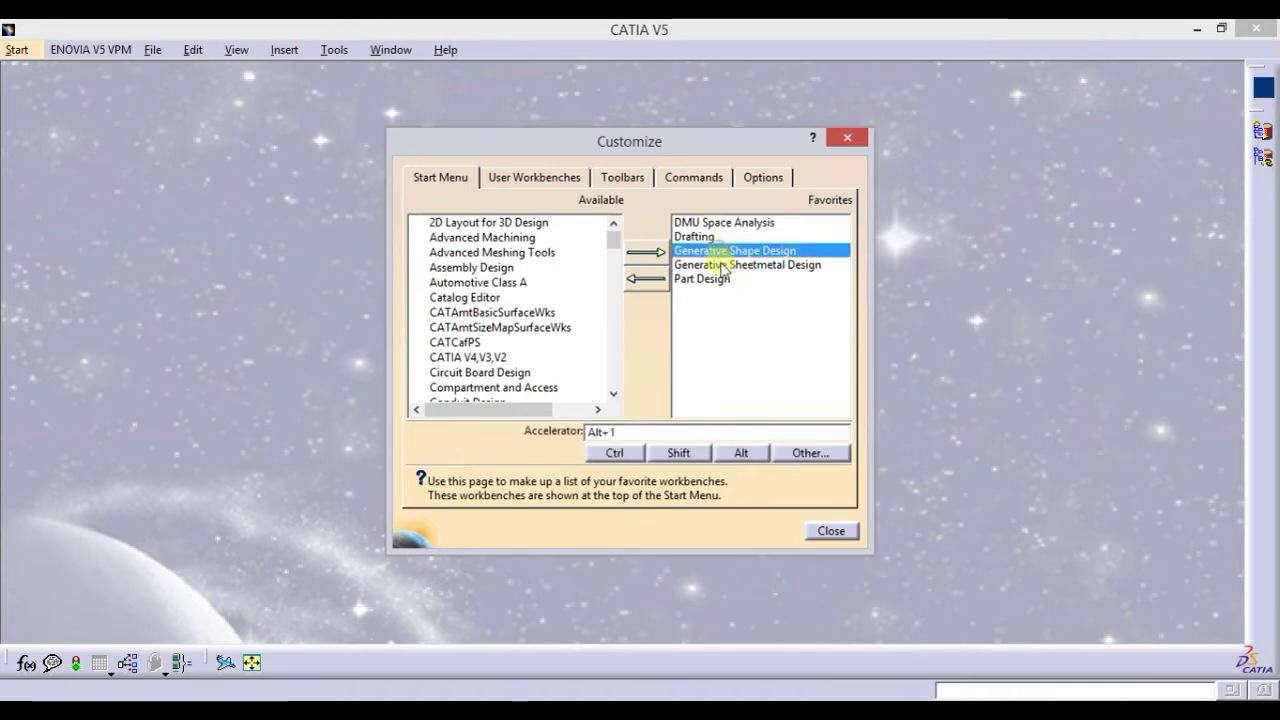
{"action": "left_click", "coordinate": [730, 265]}
{"action": "left_click", "coordinate": [723, 278]}
- Add Automotive Class A to the favourite workbenches, then remove it again
{"action": "left_click", "coordinate": [525, 282]}
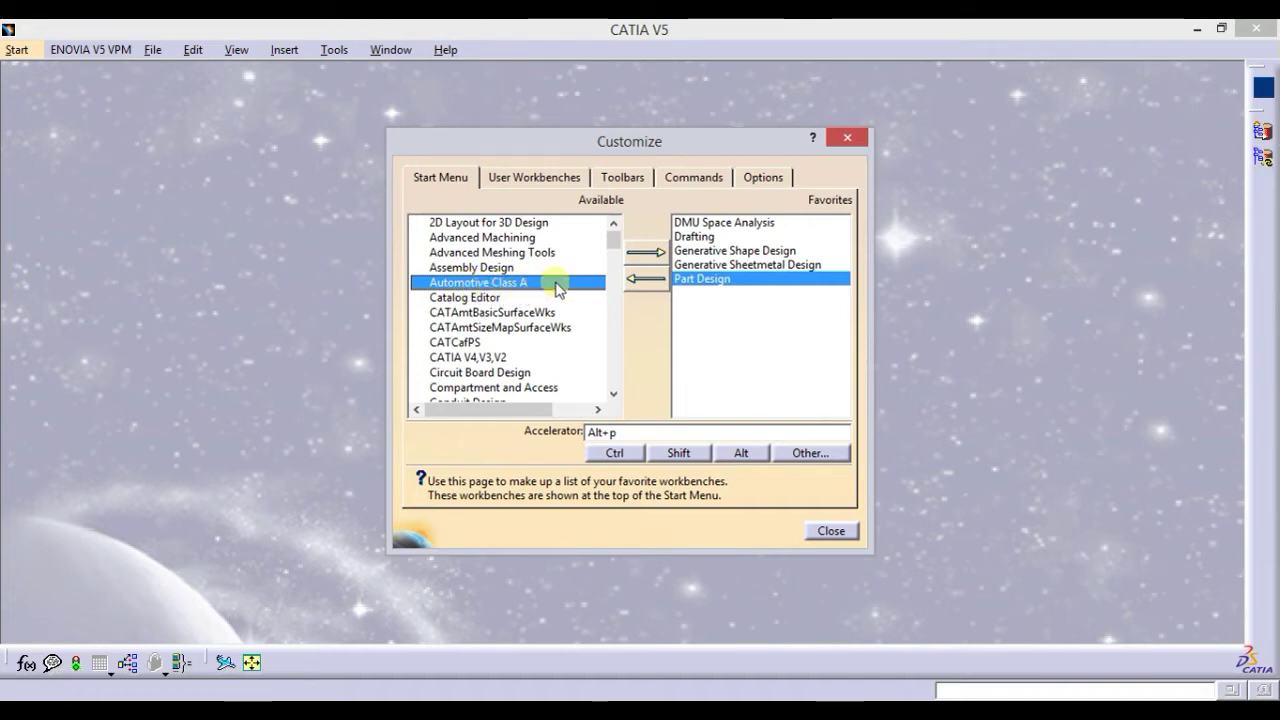
{"action": "left_click", "coordinate": [650, 255]}
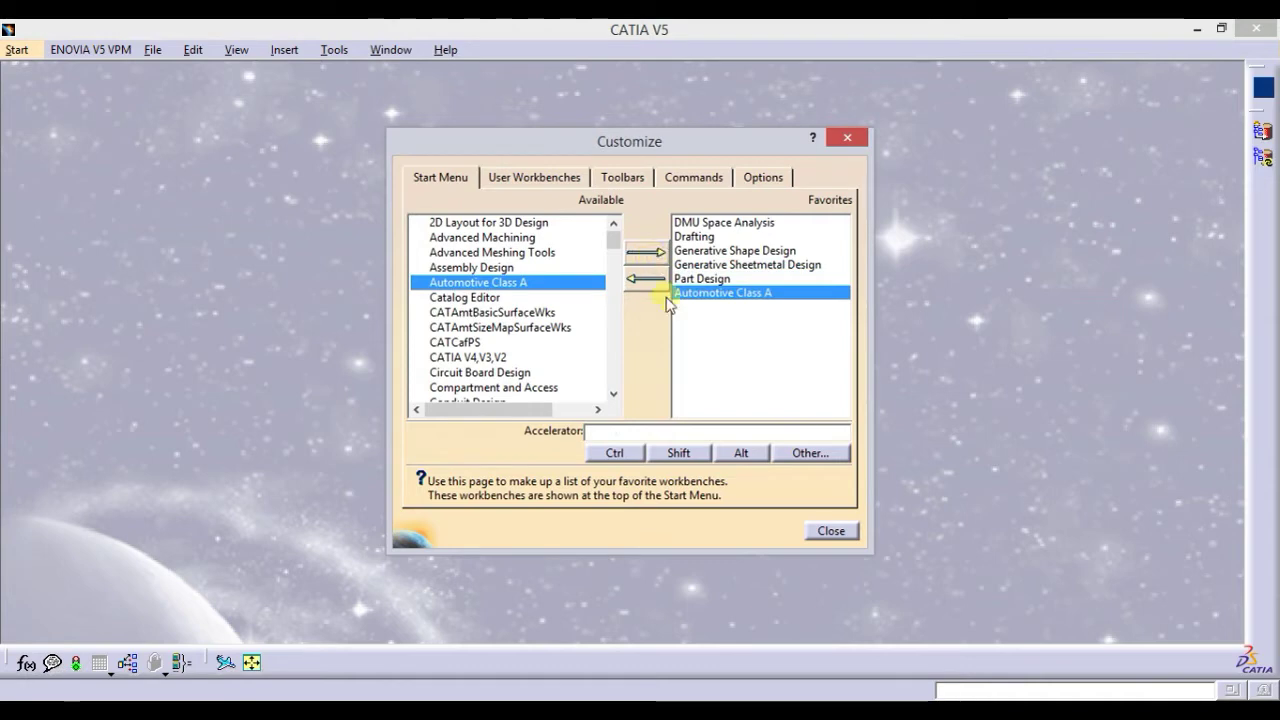
{"action": "left_click", "coordinate": [724, 282]}
{"action": "left_click", "coordinate": [723, 294]}
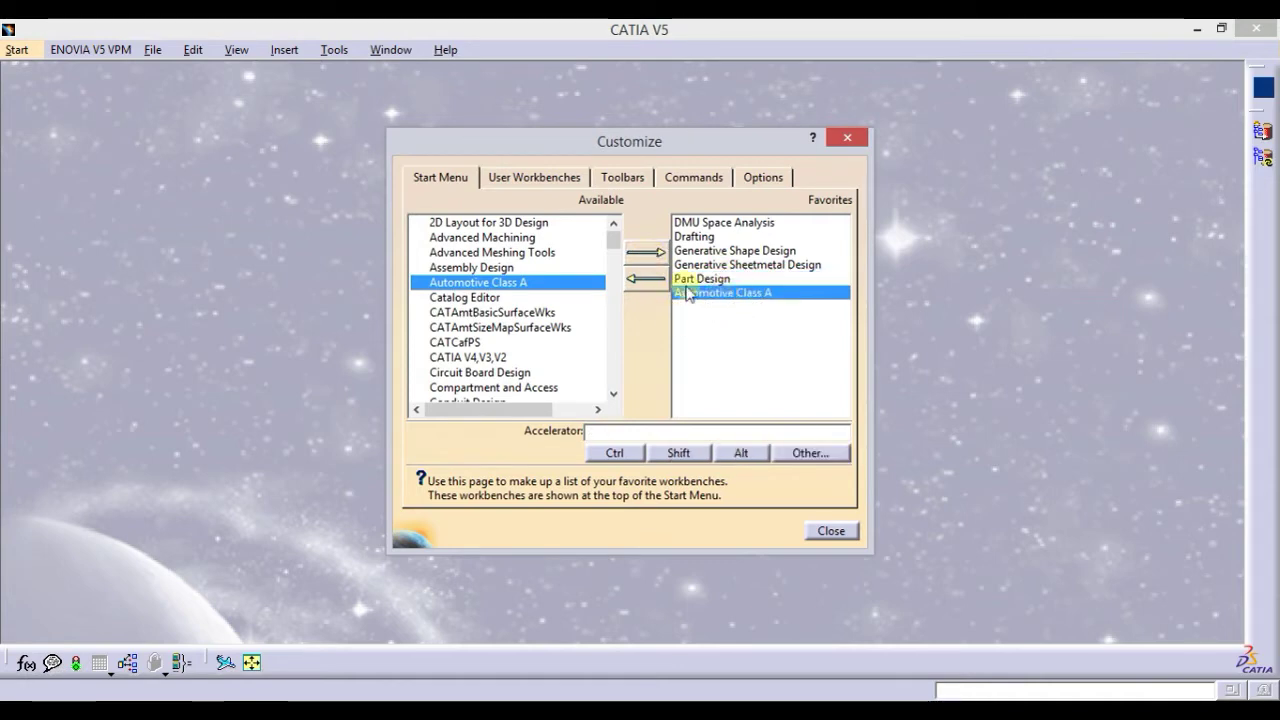
{"action": "left_click", "coordinate": [646, 278]}
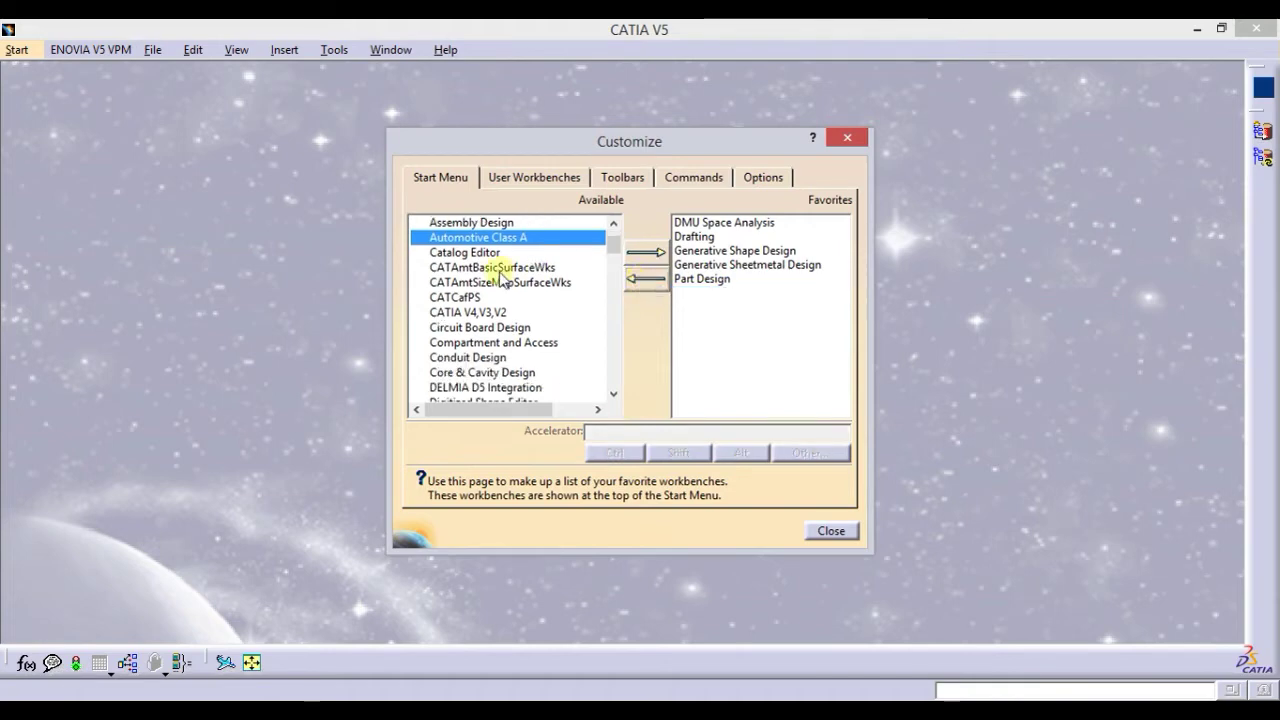
- Review the remaining five favourites' accelerators, including Generative Shape Design and Part Design
{"action": "left_click", "coordinate": [725, 282]}
{"action": "left_click", "coordinate": [717, 250]}
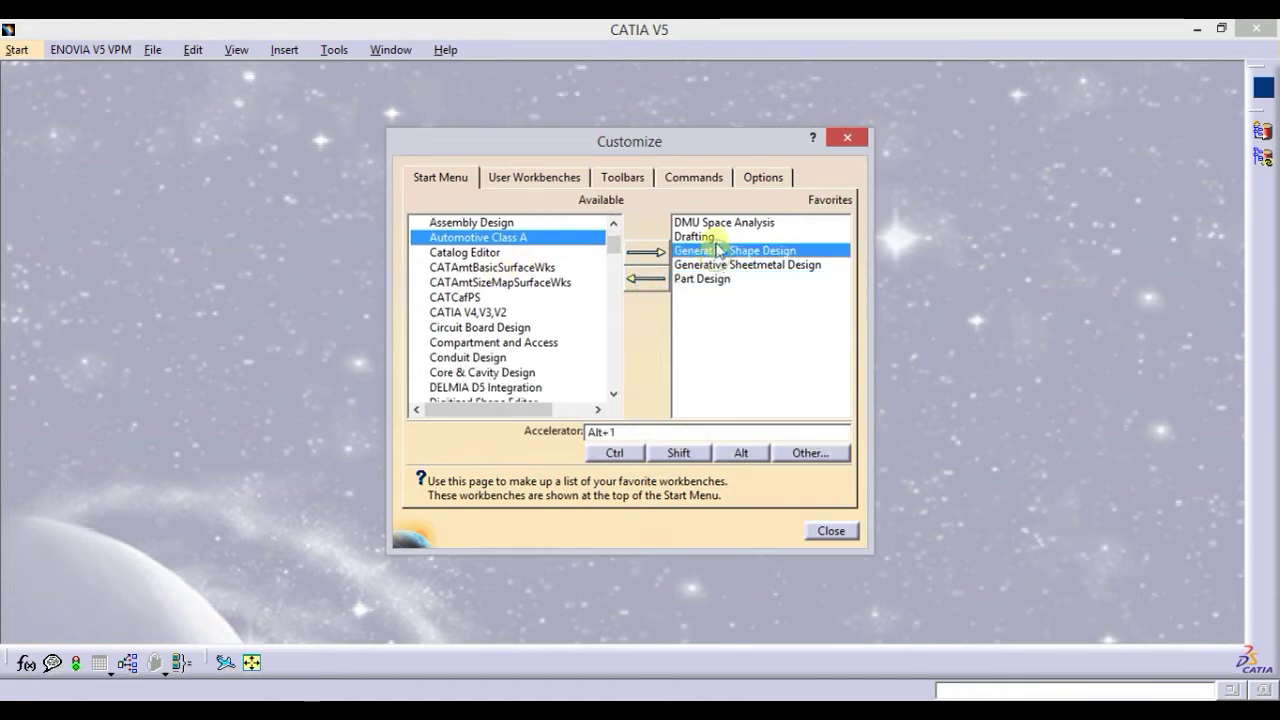
{"action": "left_click", "coordinate": [718, 223]}
{"action": "left_click", "coordinate": [722, 265]}
{"action": "left_click", "coordinate": [718, 251]}
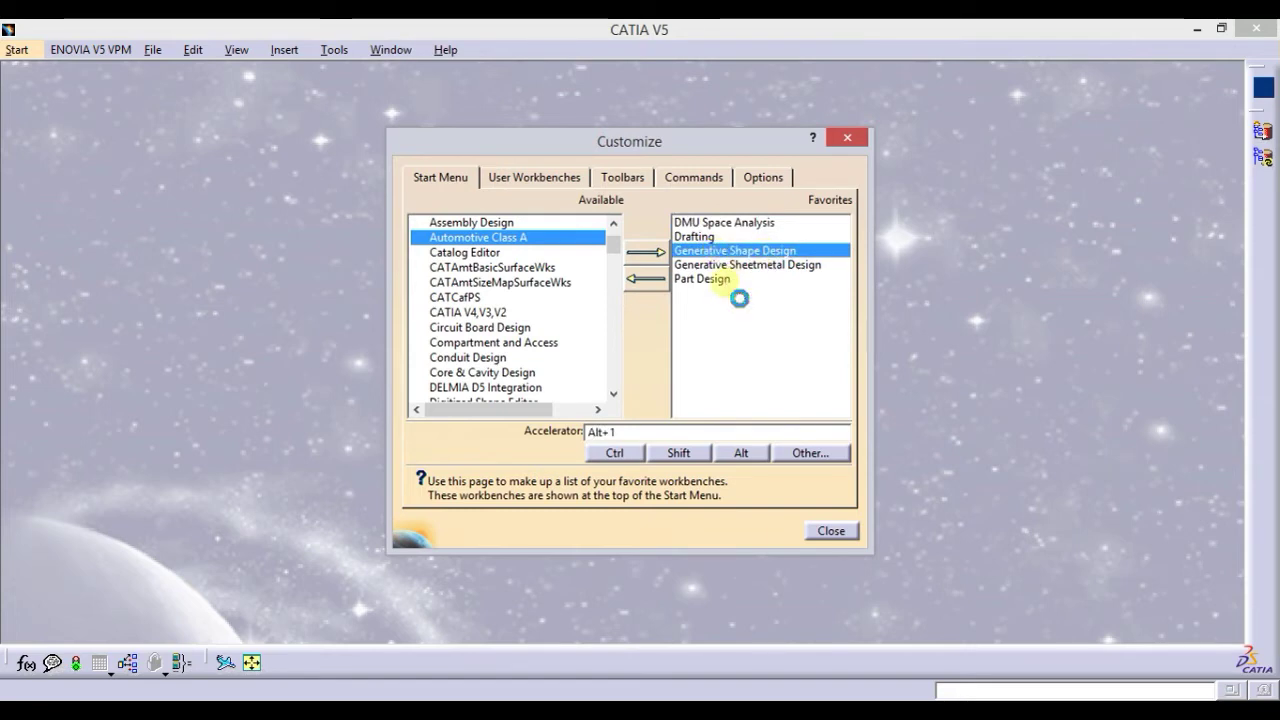
{"action": "left_click", "coordinate": [730, 283]}
- Replace Generative Shape Design's Alt+1 accelerator with Alt+s and close the Customize dialog
{"action": "left_click", "coordinate": [758, 251]}
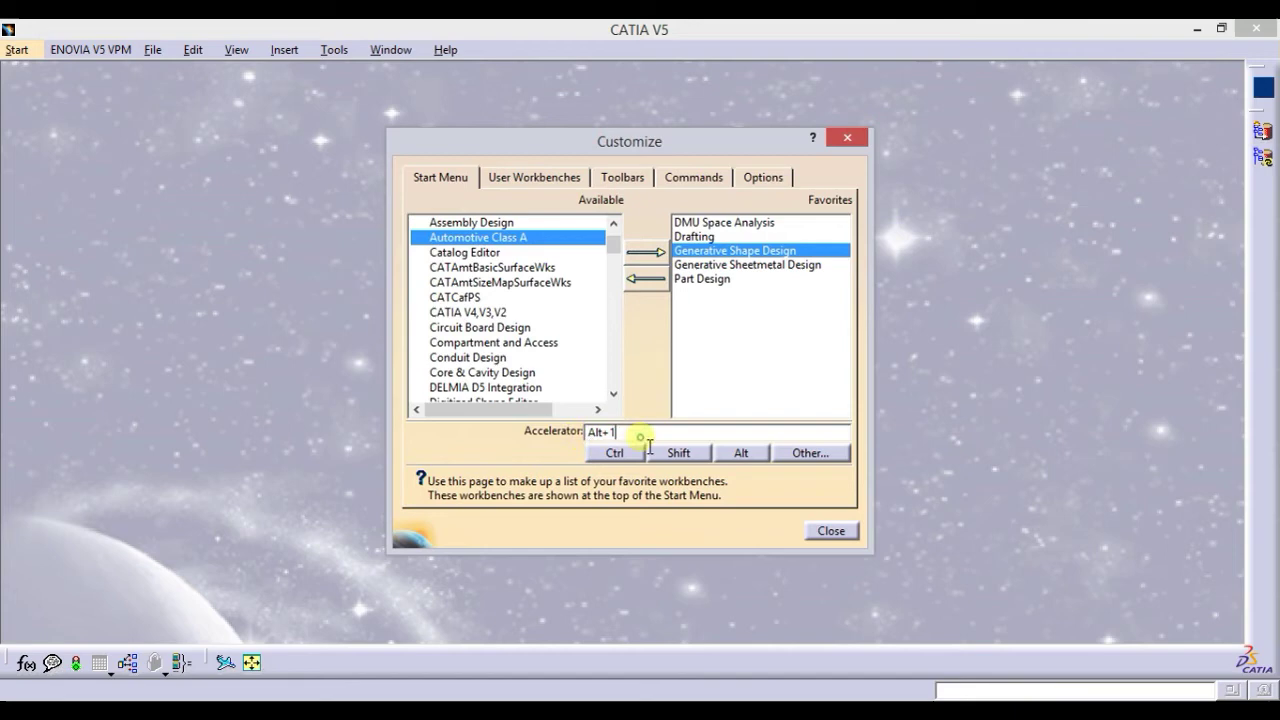
{"action": "left_click_drag", "start_coordinate": [622, 436], "coordinate": [597, 436]}
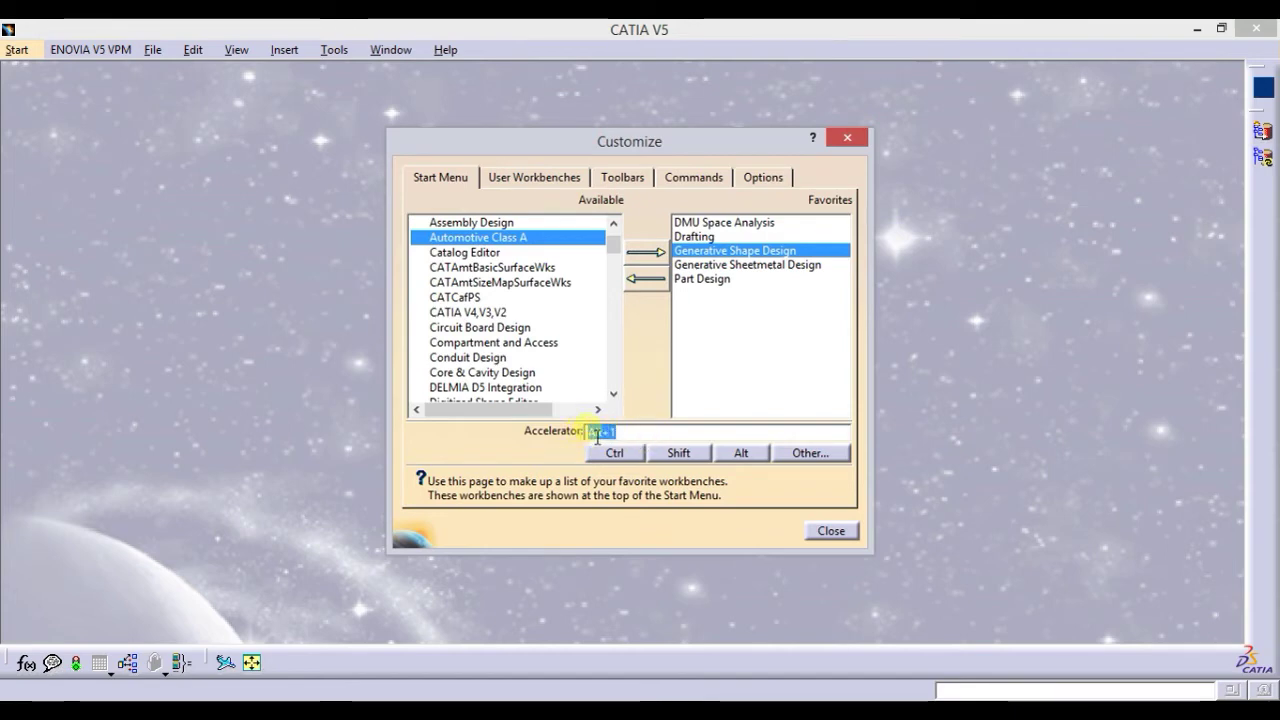
{"action": "key", "text": "BackSpace"}
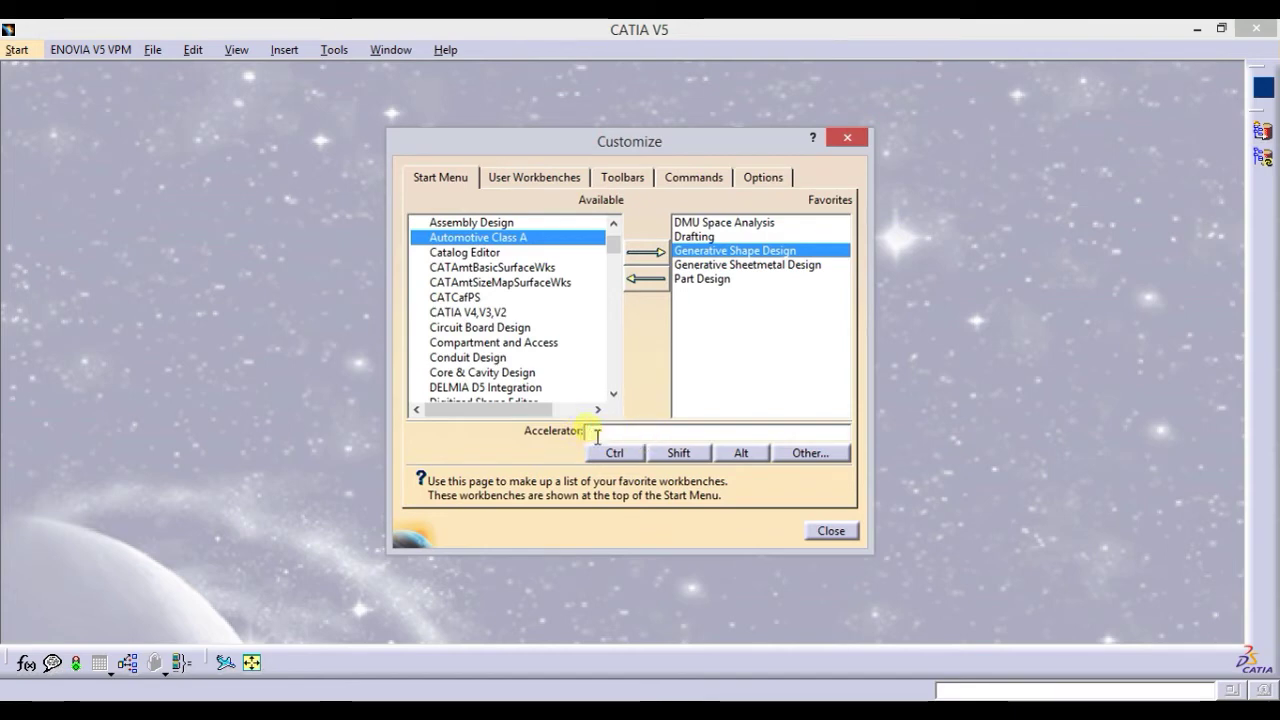
{"action": "left_click", "coordinate": [741, 455]}
{"action": "type", "text": "+p"}
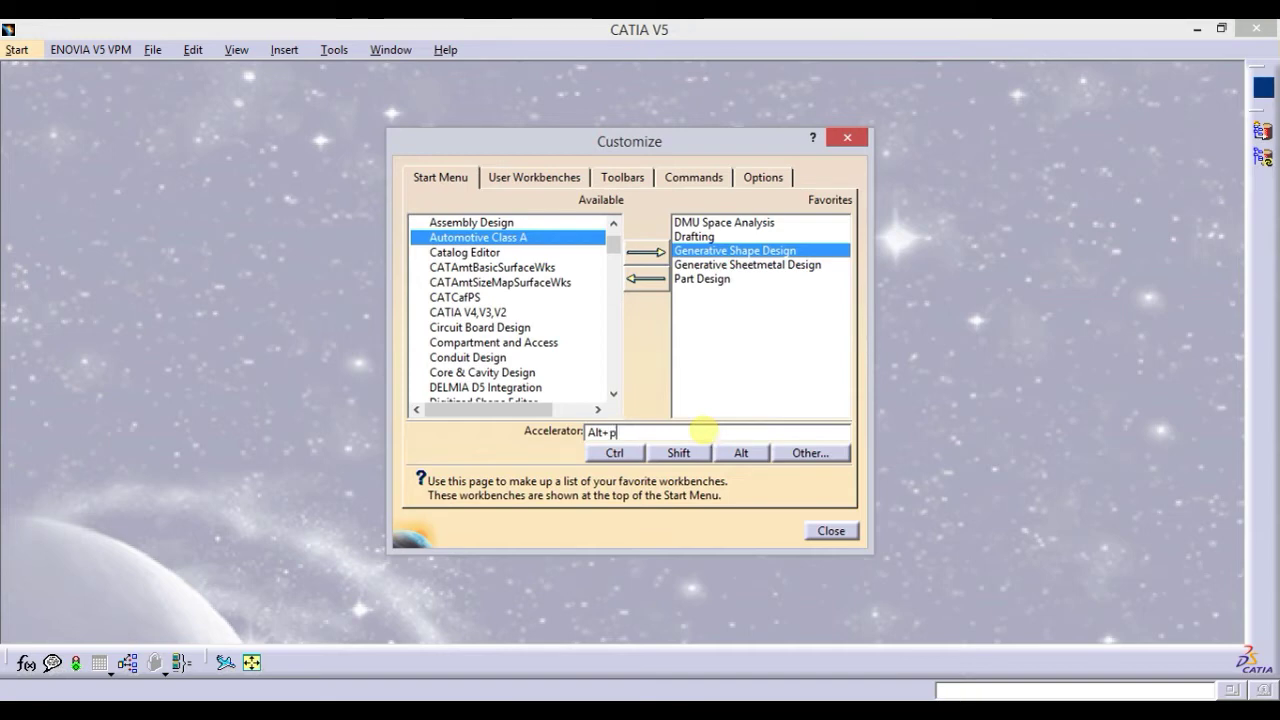
{"action": "key", "text": "BackSpace"}
{"action": "key", "text": "BackSpace"}
{"action": "key", "text": "BackSpace"}
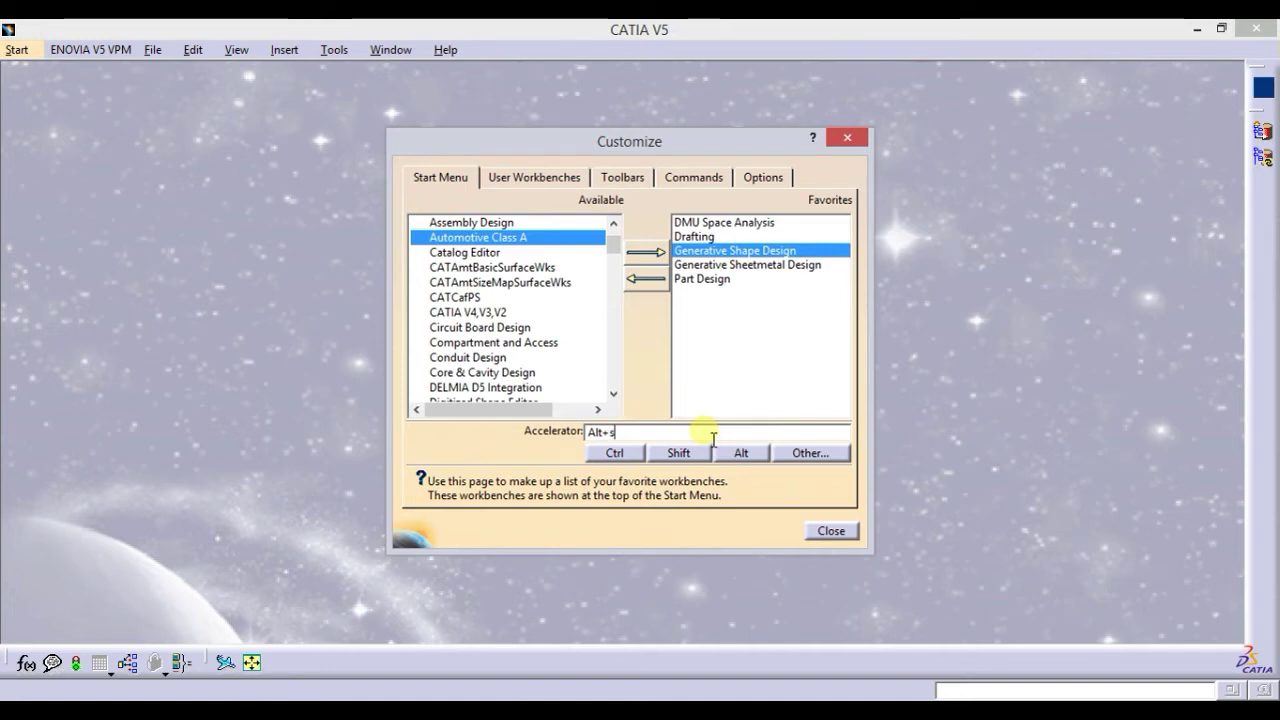
{"action": "left_click", "coordinate": [838, 532]}
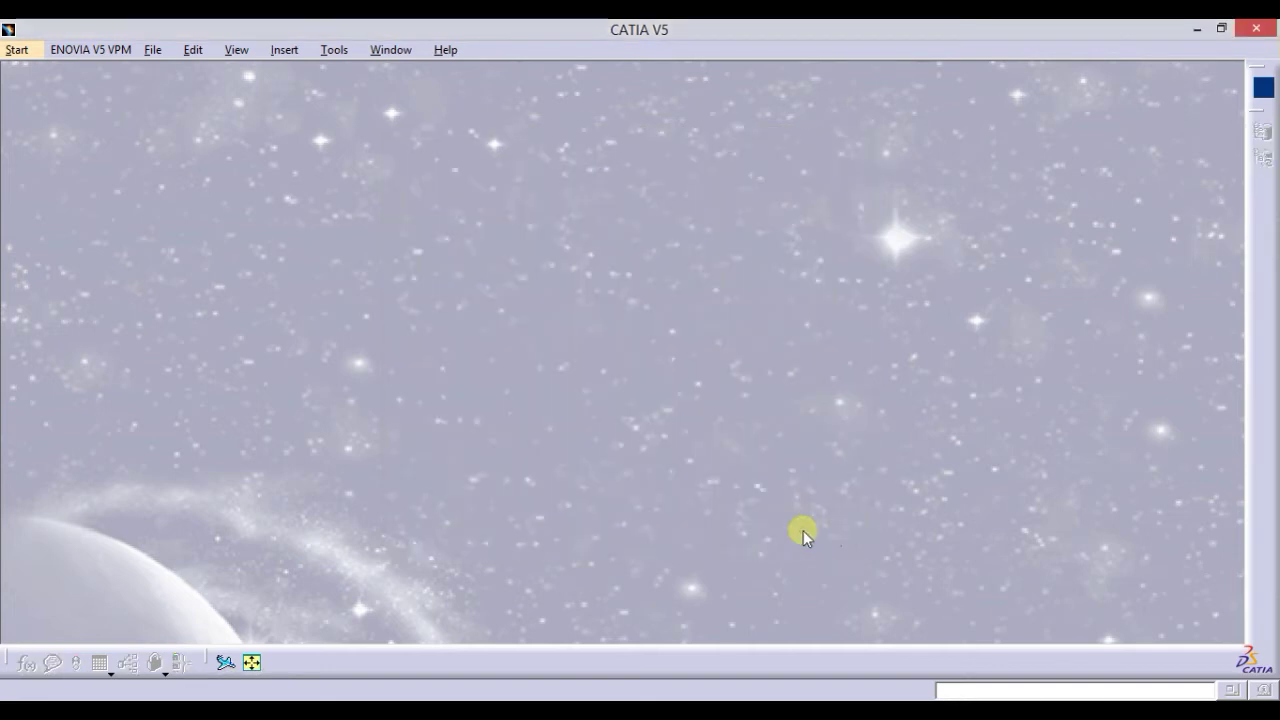
- Check Generative Shape Design's Alt+S in the workbench list, then open Tools > Customize
{"action": "left_click", "coordinate": [24, 49]}
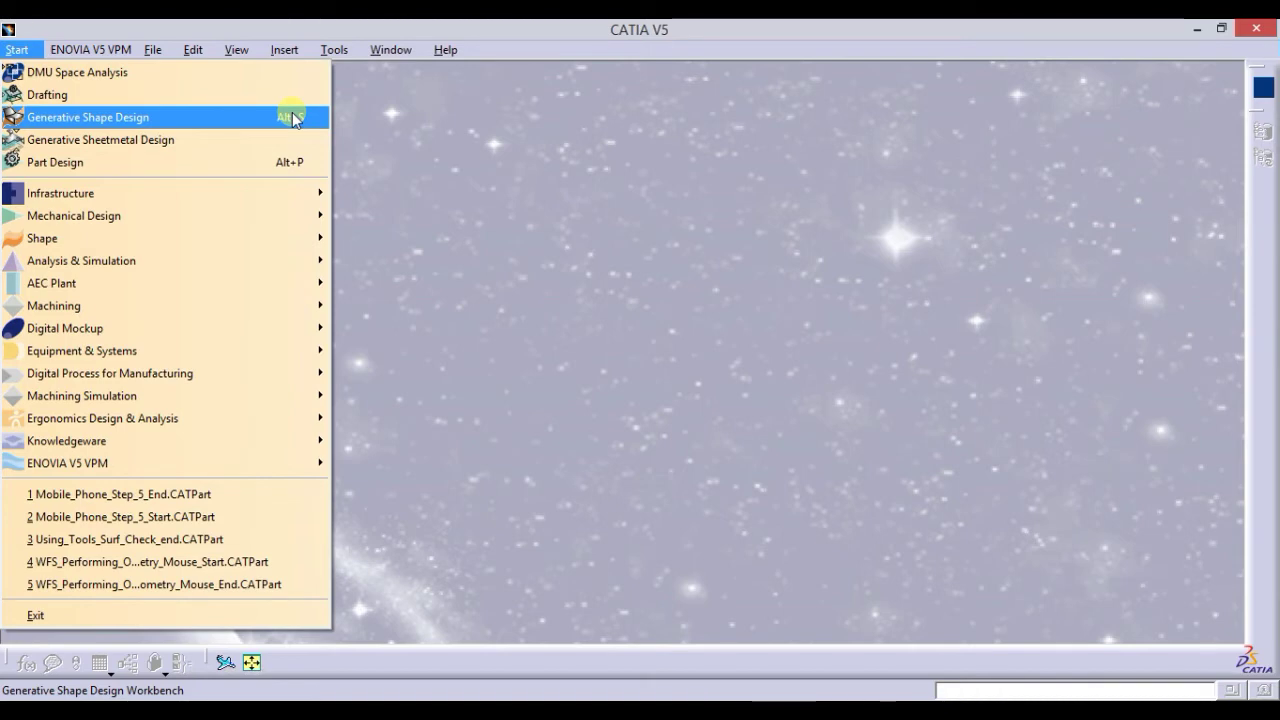
{"action": "left_click", "coordinate": [334, 50]}
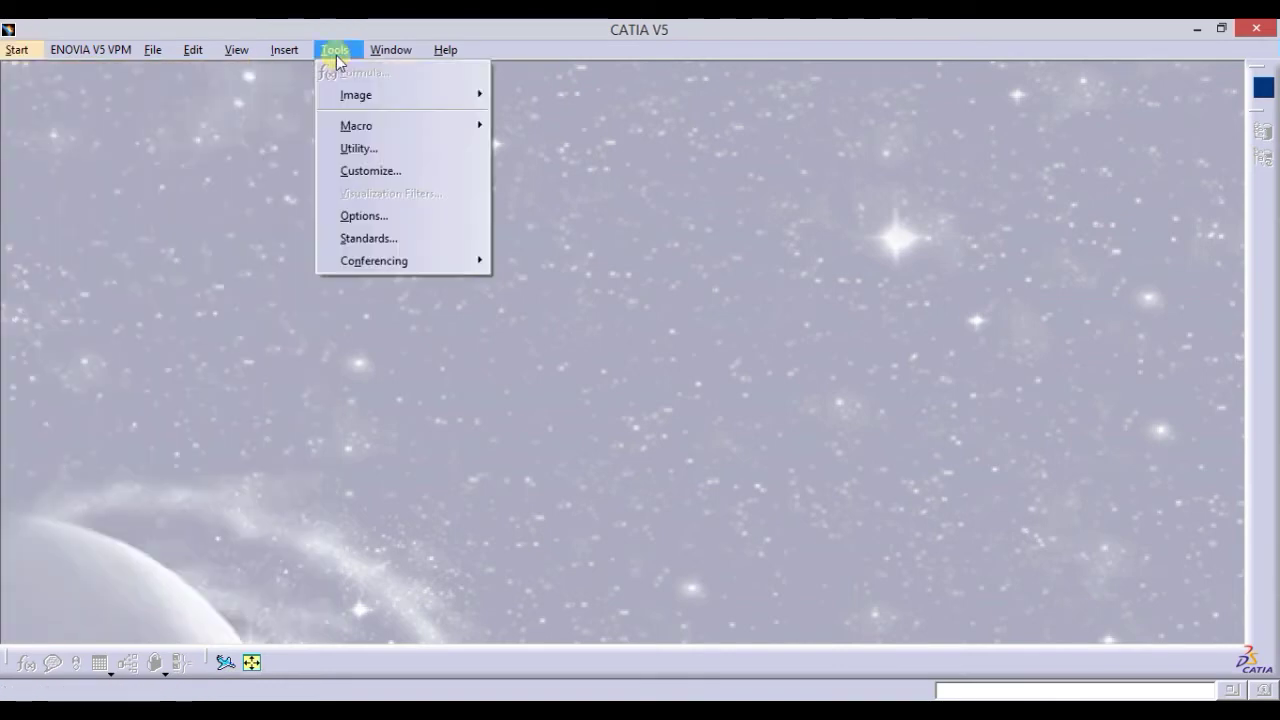
{"action": "left_click", "coordinate": [374, 172]}
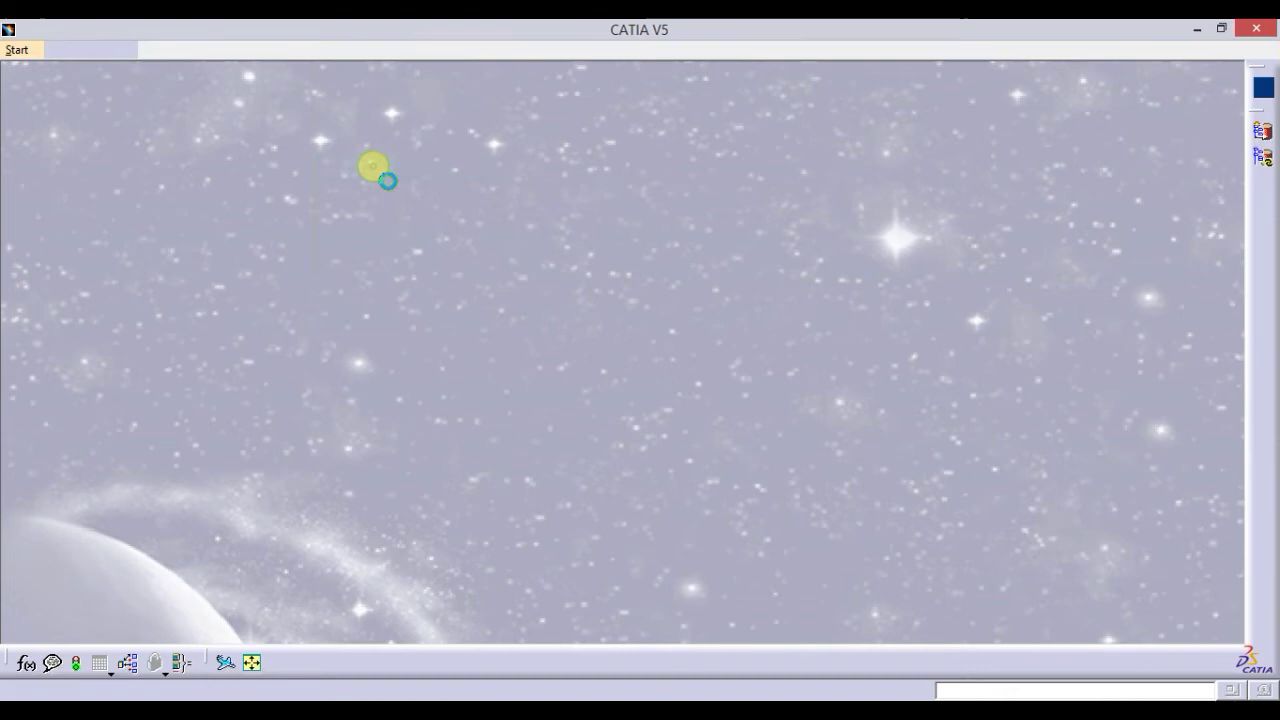
- Browse the Customize dialog's User Workbenches page, then its Toolbars page
{"action": "left_click_drag", "start_coordinate": [533, 145], "coordinate": [544, 149]}
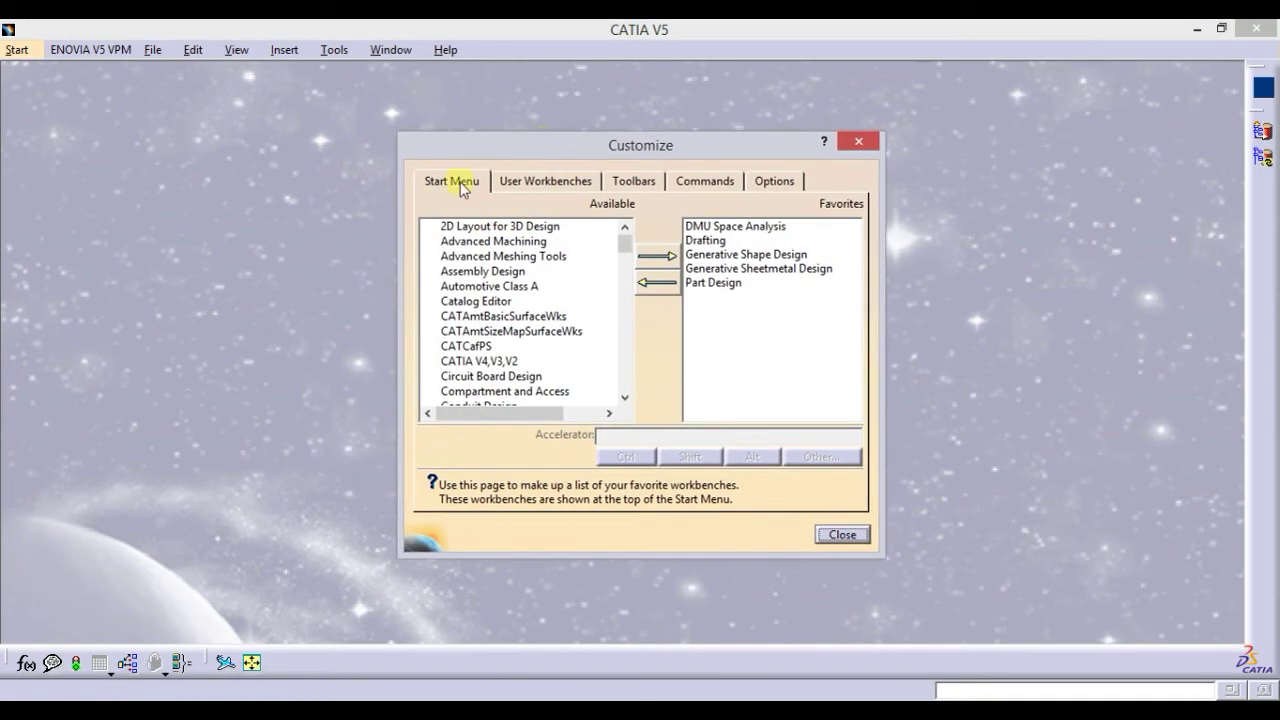
{"action": "left_click", "coordinate": [577, 189]}
{"action": "left_click", "coordinate": [619, 183]}
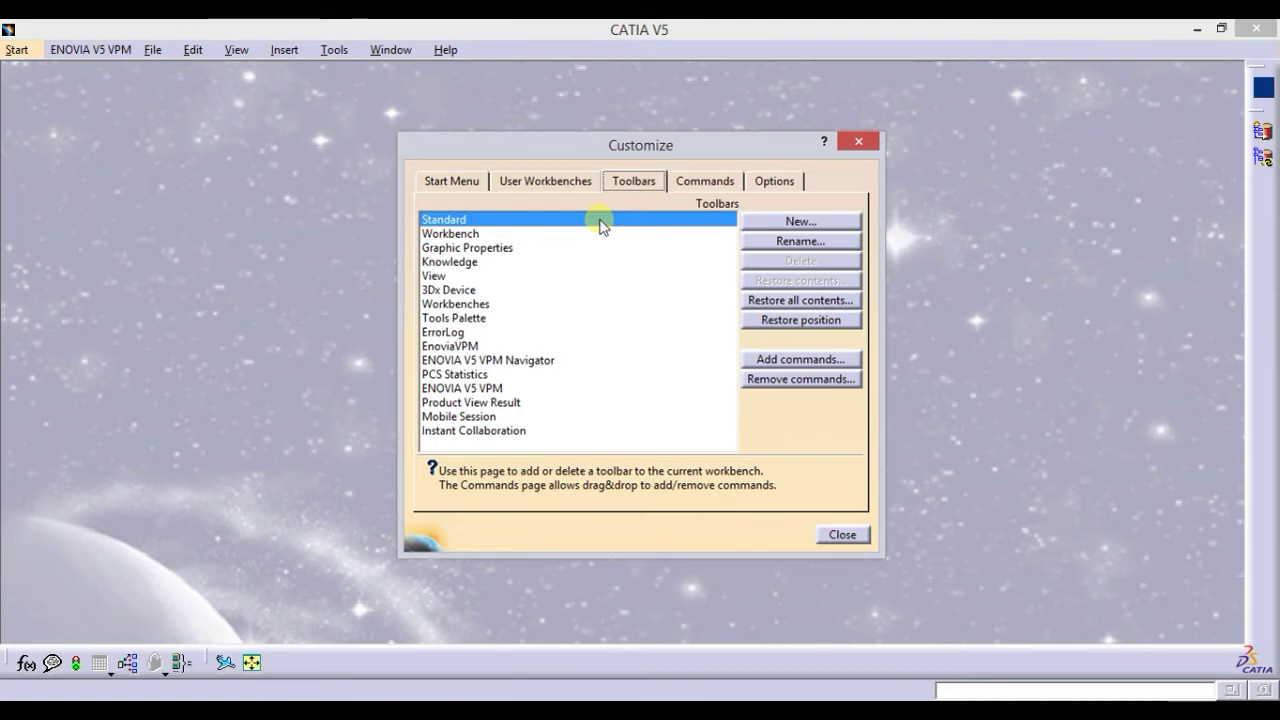
{"action": "left_click_drag", "start_coordinate": [641, 146], "coordinate": [635, 132]}
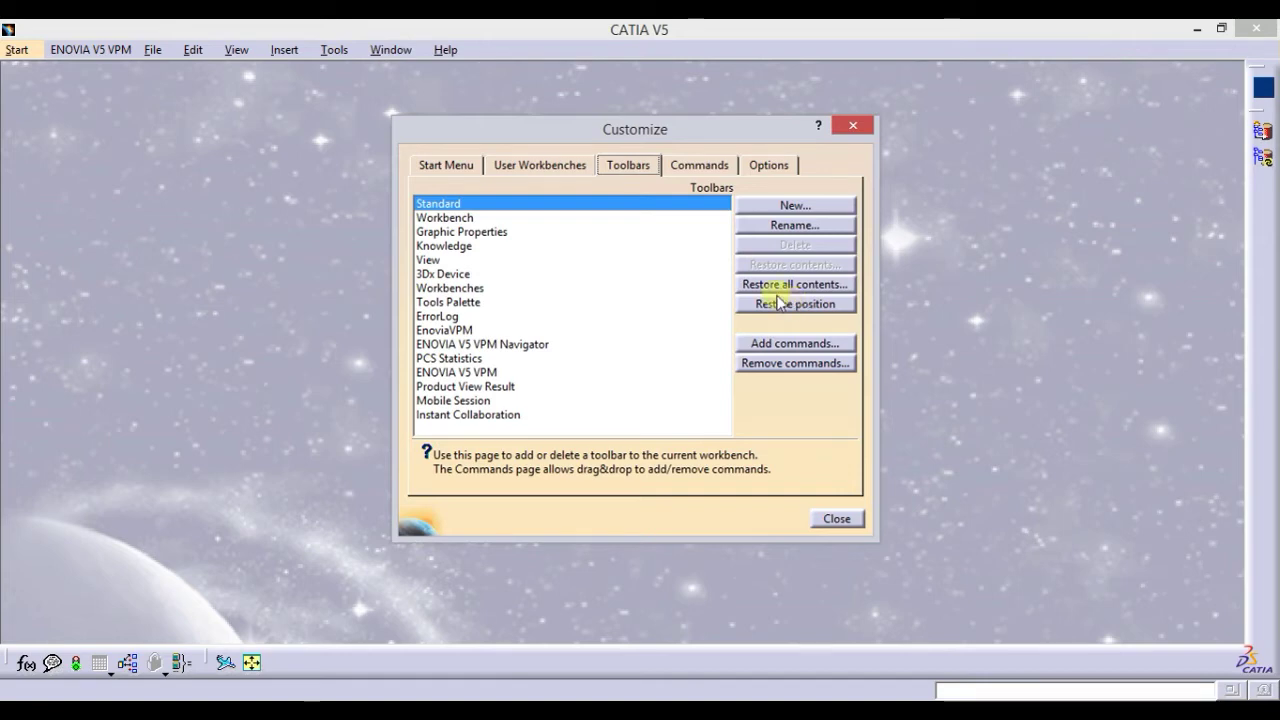
- On the Commands page, pick the View category and scroll down to select Hide/Show
{"action": "left_click", "coordinate": [705, 170]}
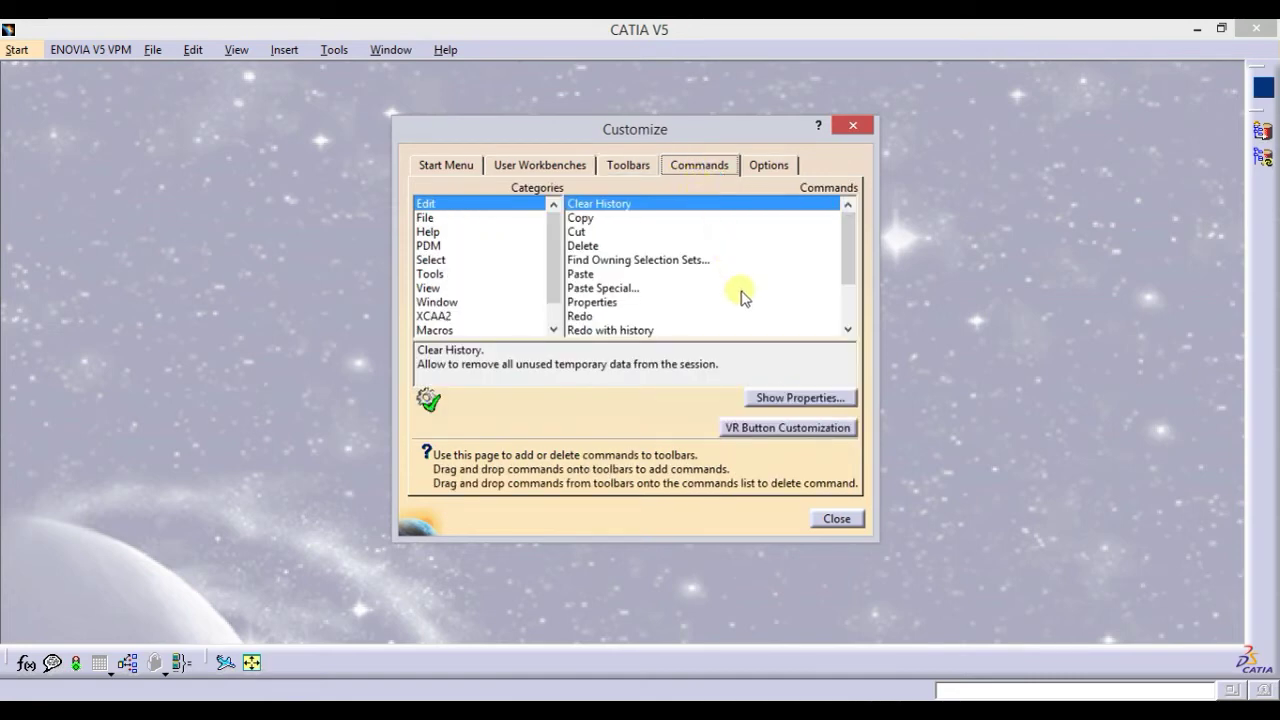
{"action": "mouse_move", "coordinate": [850, 258]}
{"action": "left_mouse_down"}
{"action": "mouse_move", "coordinate": [849, 290]}
{"action": "mouse_move", "coordinate": [843, 258]}
{"action": "left_mouse_up"}
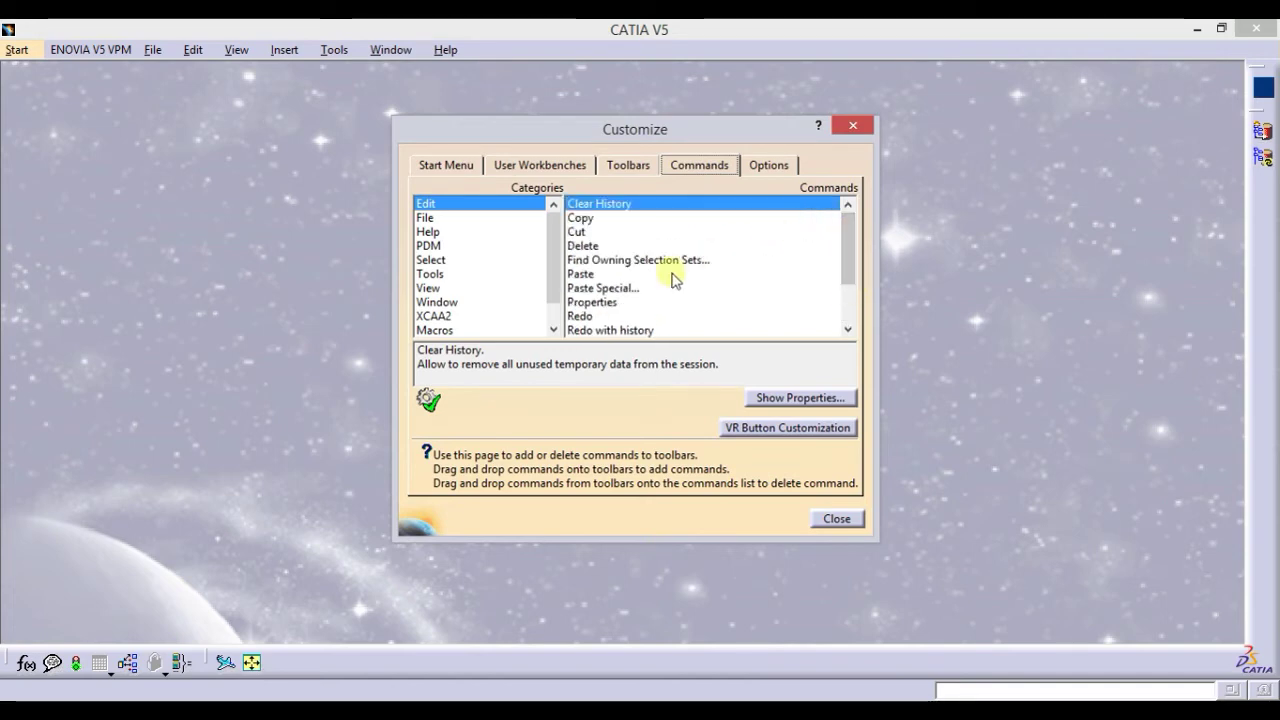
{"action": "left_click", "coordinate": [502, 289]}
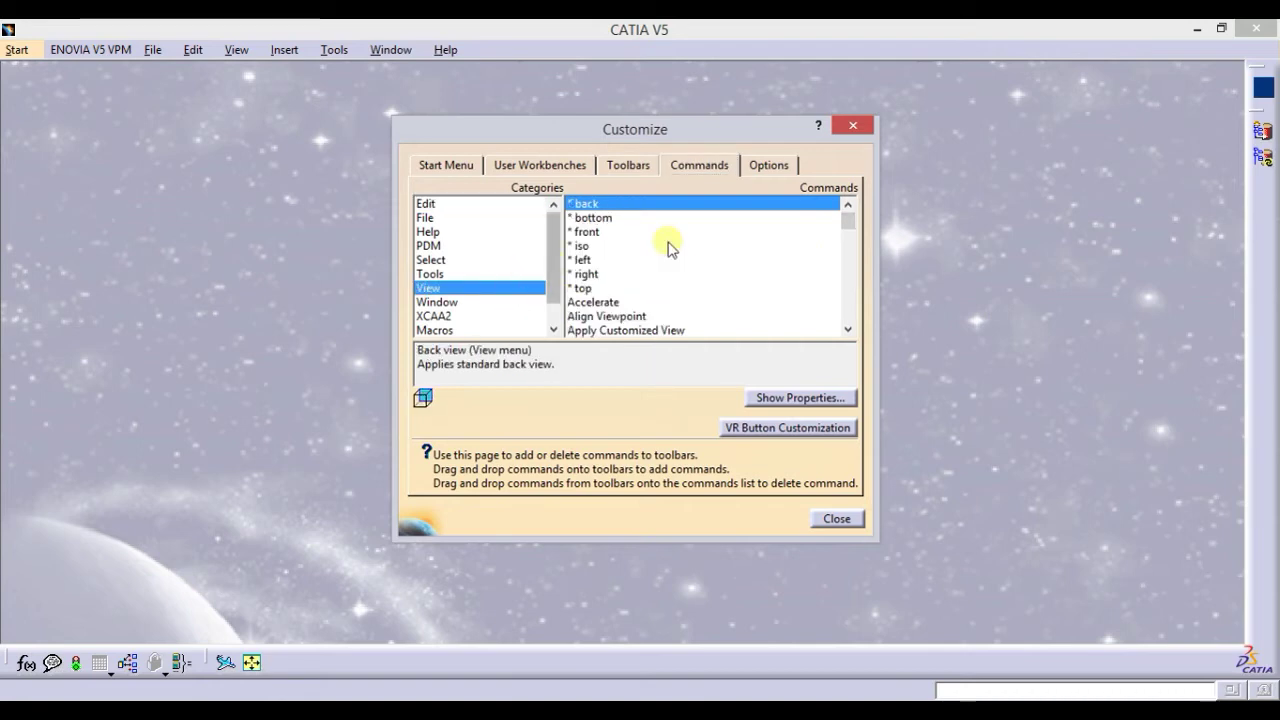
{"action": "left_click", "coordinate": [737, 260]}
{"action": "scroll", "coordinate": [737, 260], "scroll_direction": "down", "scroll_amount": 5}
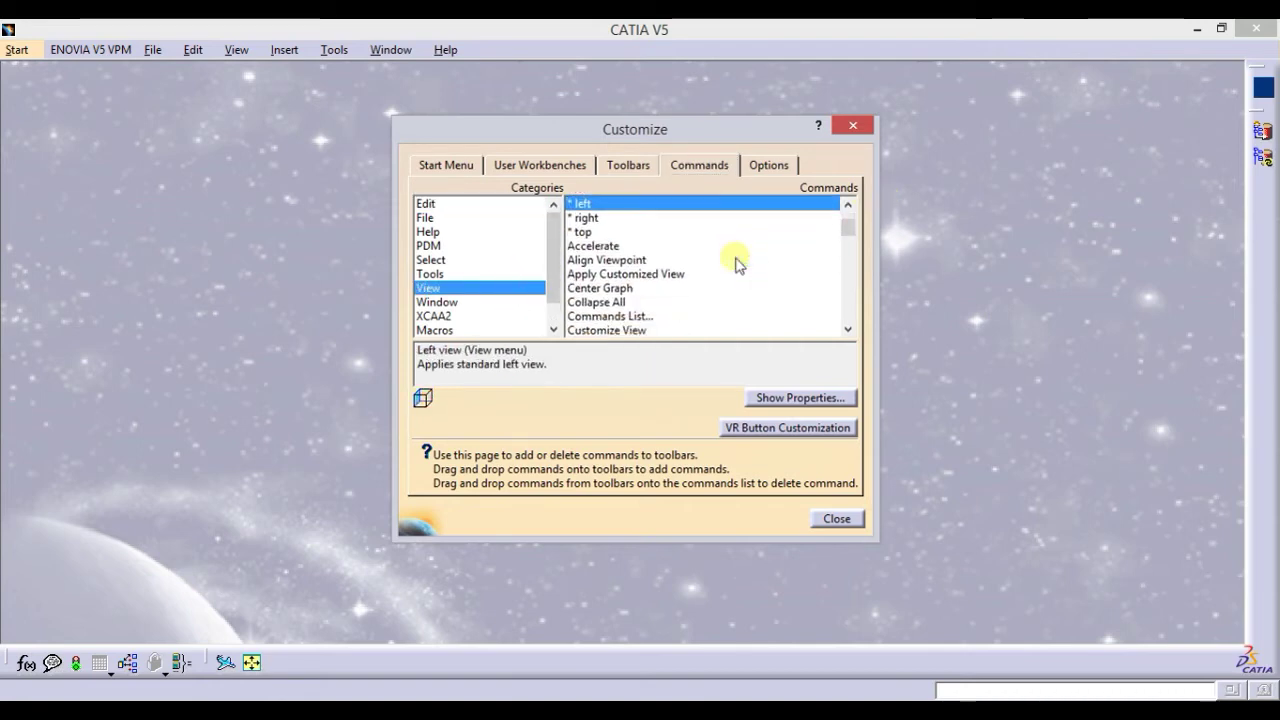
{"action": "scroll", "coordinate": [686, 289], "scroll_direction": "down", "scroll_amount": 4}
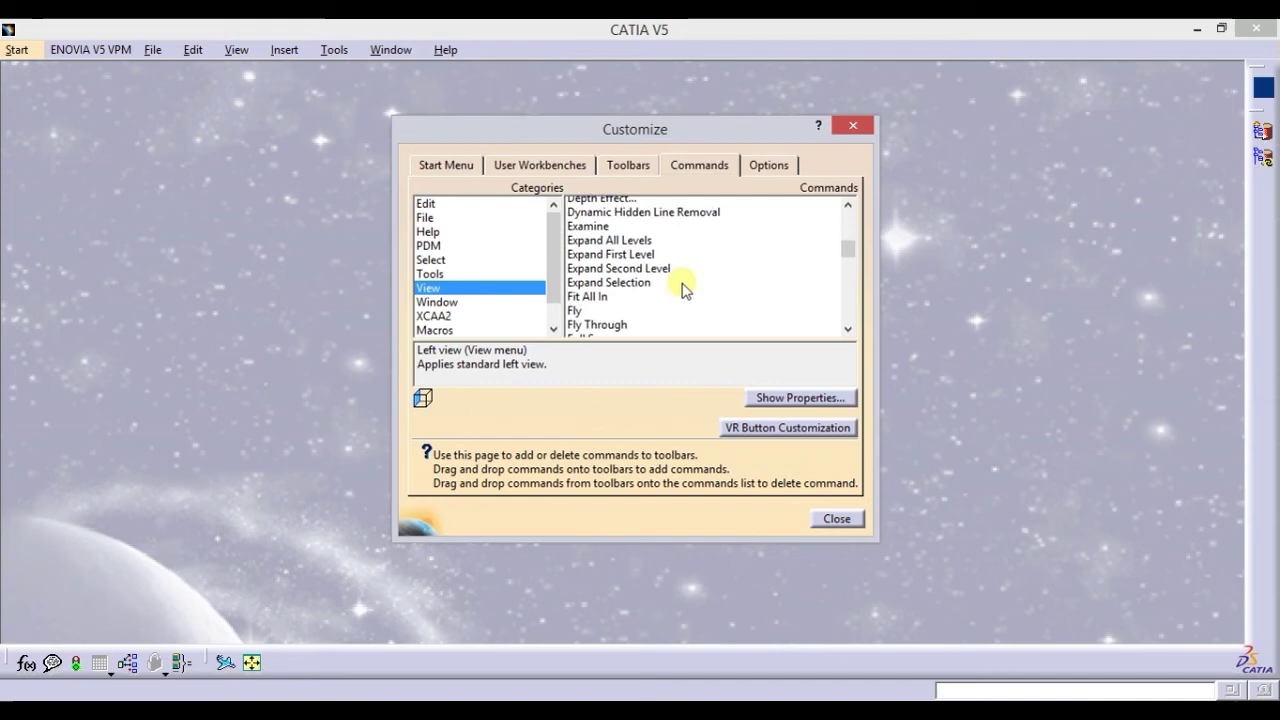
{"action": "left_click", "coordinate": [601, 292]}
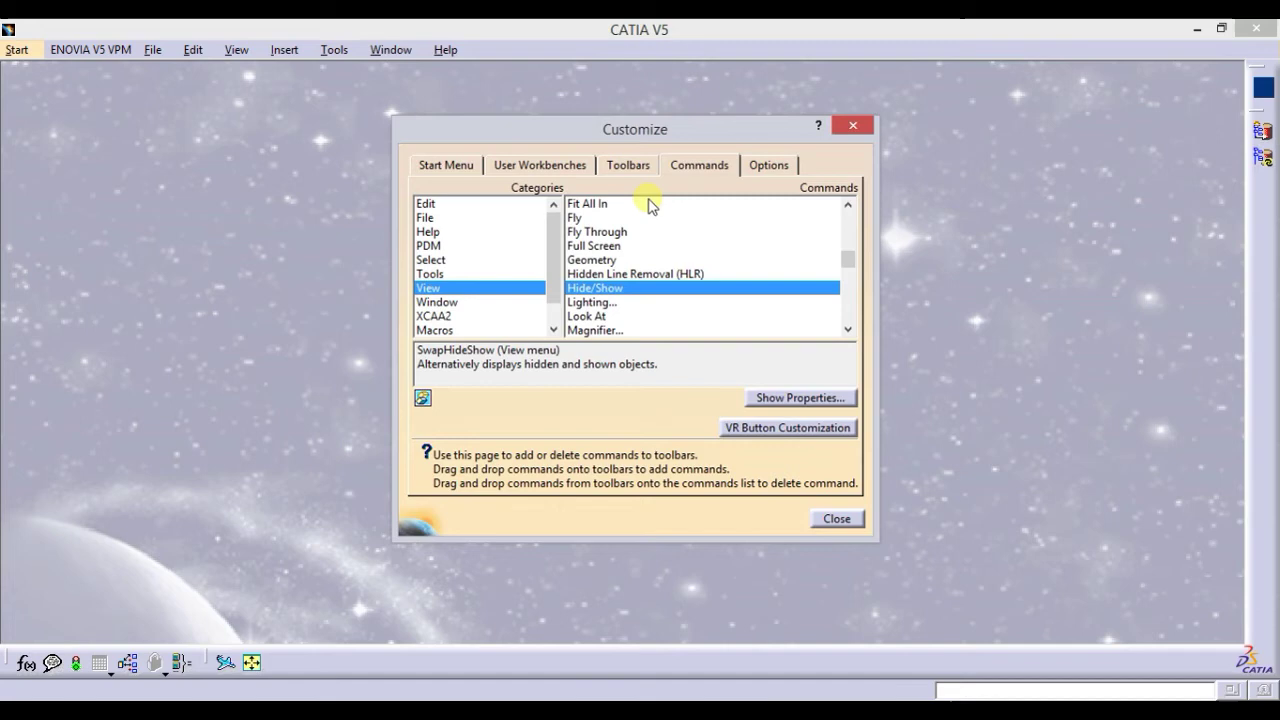
- Show Hide/Show's properties to review its +KP_Space accelerator, then close Customize
{"action": "left_click", "coordinate": [820, 398]}
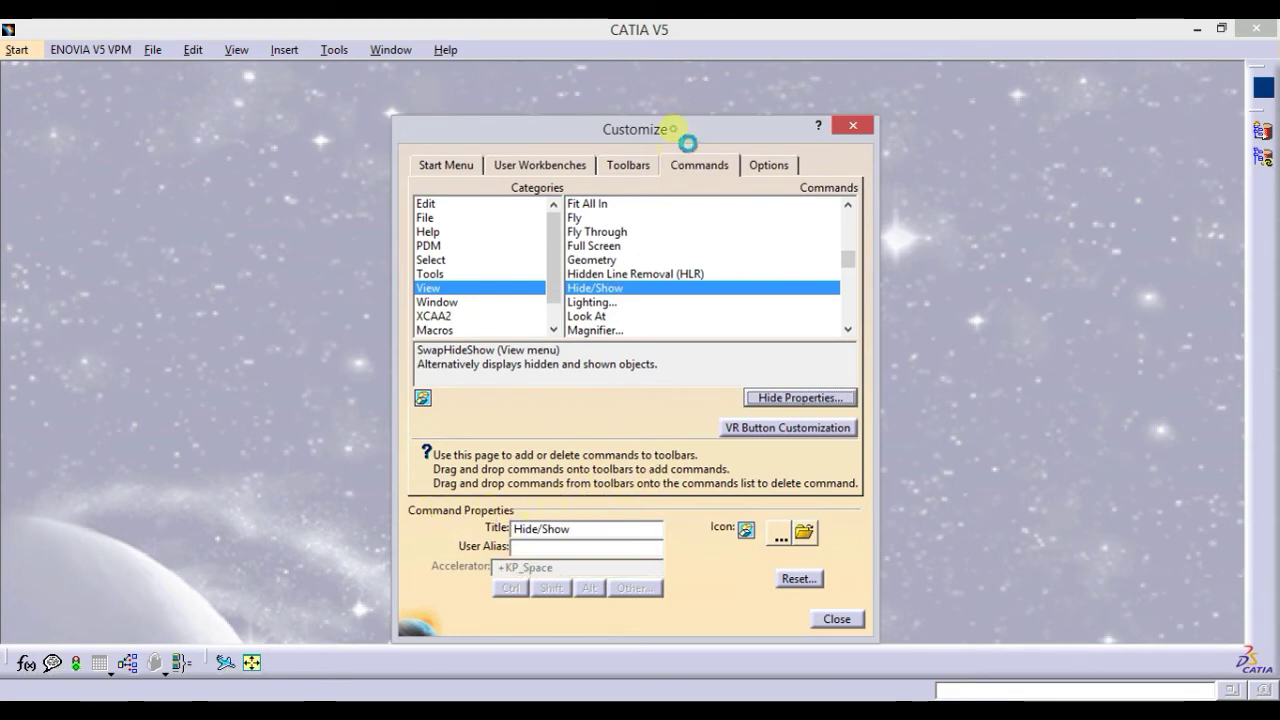
{"action": "left_click_drag", "start_coordinate": [686, 140], "coordinate": [688, 96]}
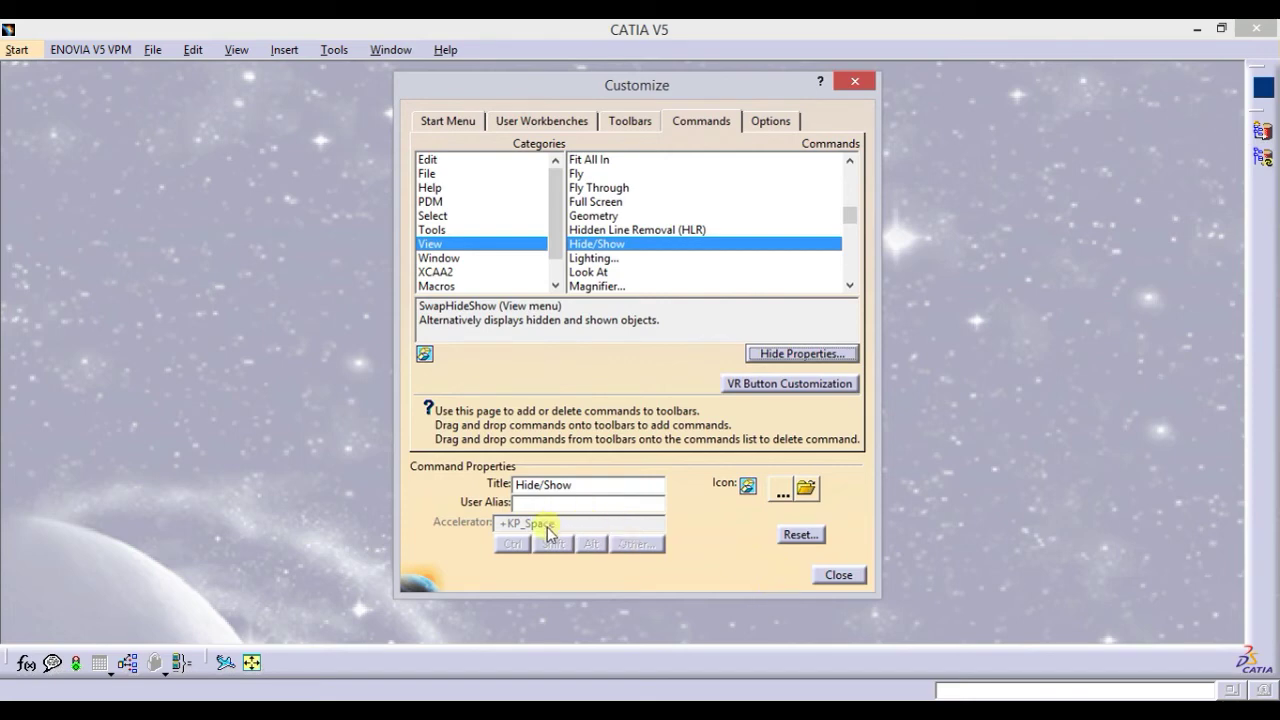
{"action": "left_click", "coordinate": [830, 577]}
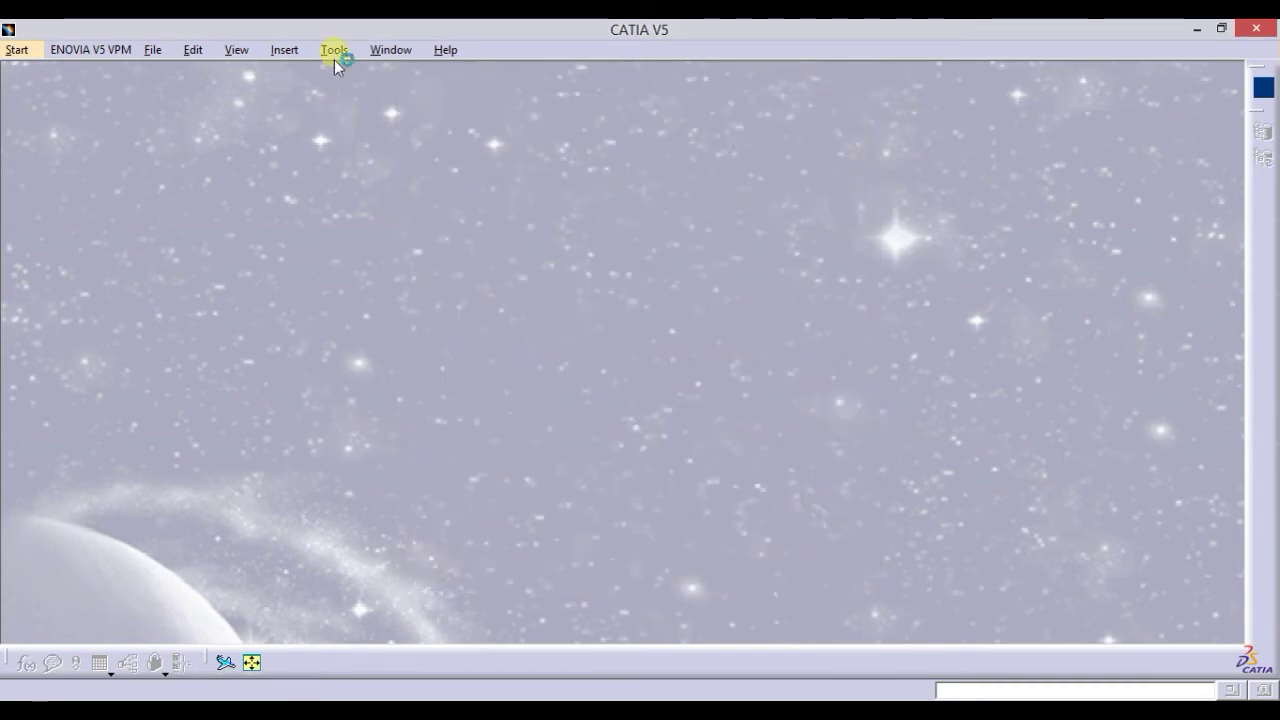
- Start a new Part Design part, keeping the default name Part1
{"action": "left_click", "coordinate": [24, 55]}
{"action": "left_click", "coordinate": [83, 157]}
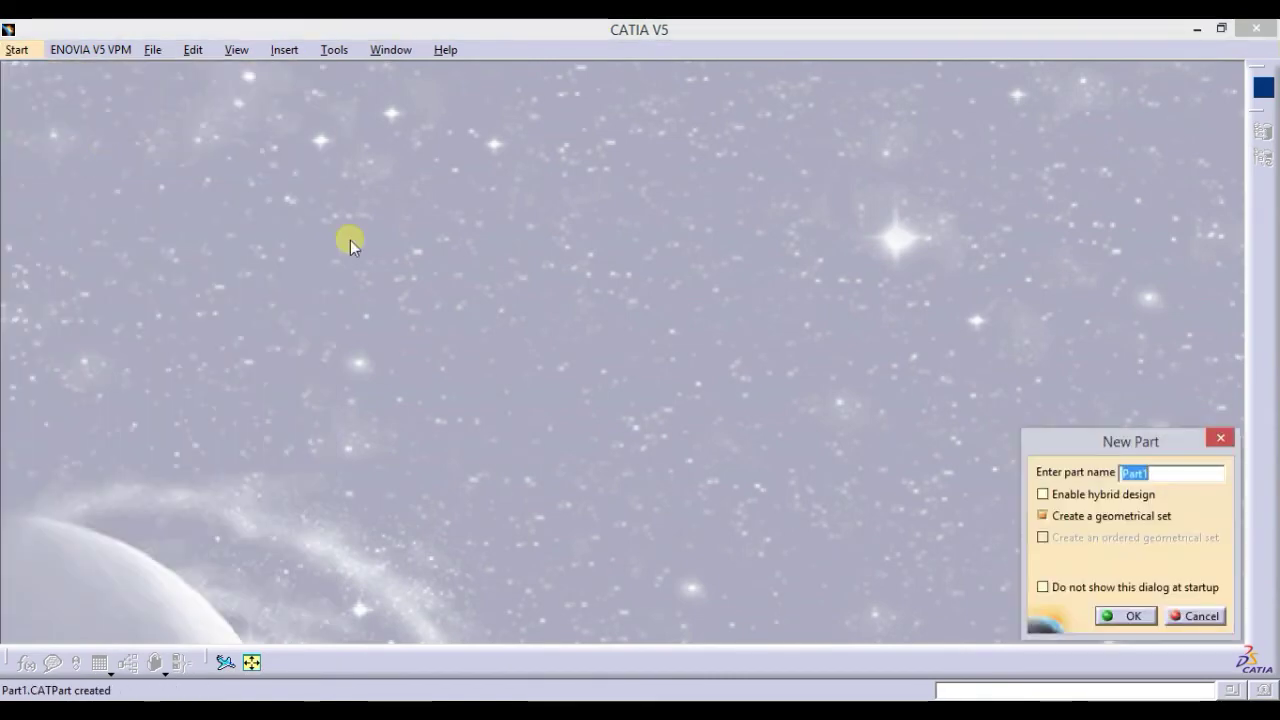
{"action": "mouse_move", "coordinate": [1056, 439]}
{"action": "left_mouse_down"}
{"action": "mouse_move", "coordinate": [1074, 437]}
{"action": "mouse_move", "coordinate": [1054, 435]}
{"action": "left_mouse_up"}
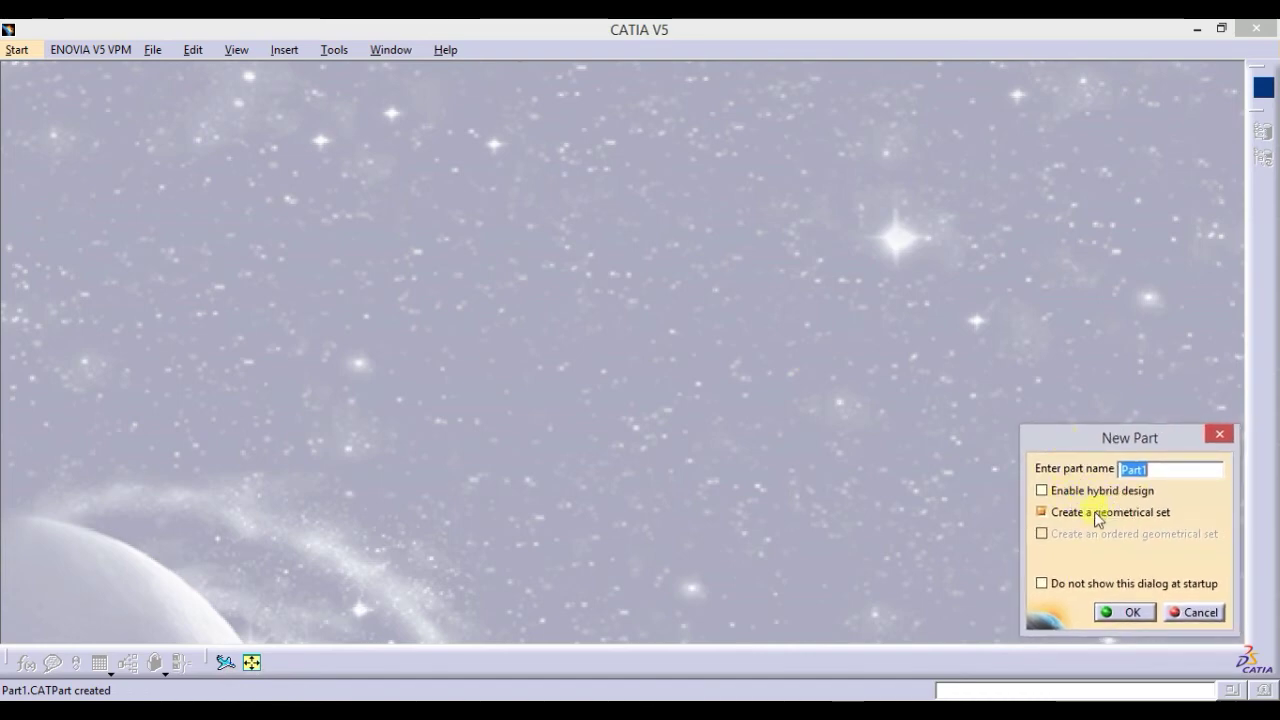
{"action": "left_click", "coordinate": [1142, 614]}
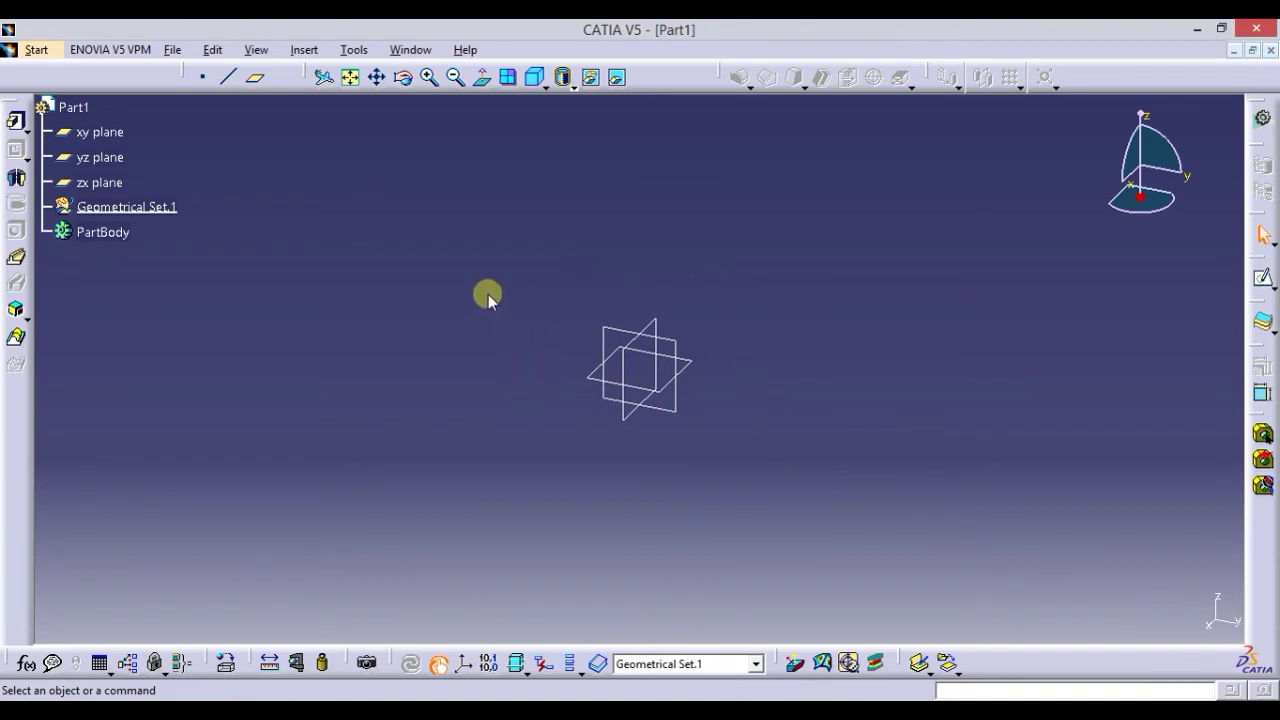
- Reopen Customize on Commands > View, select Hide/Show, and start editing its Accelerator field
{"action": "left_click", "coordinate": [354, 49]}
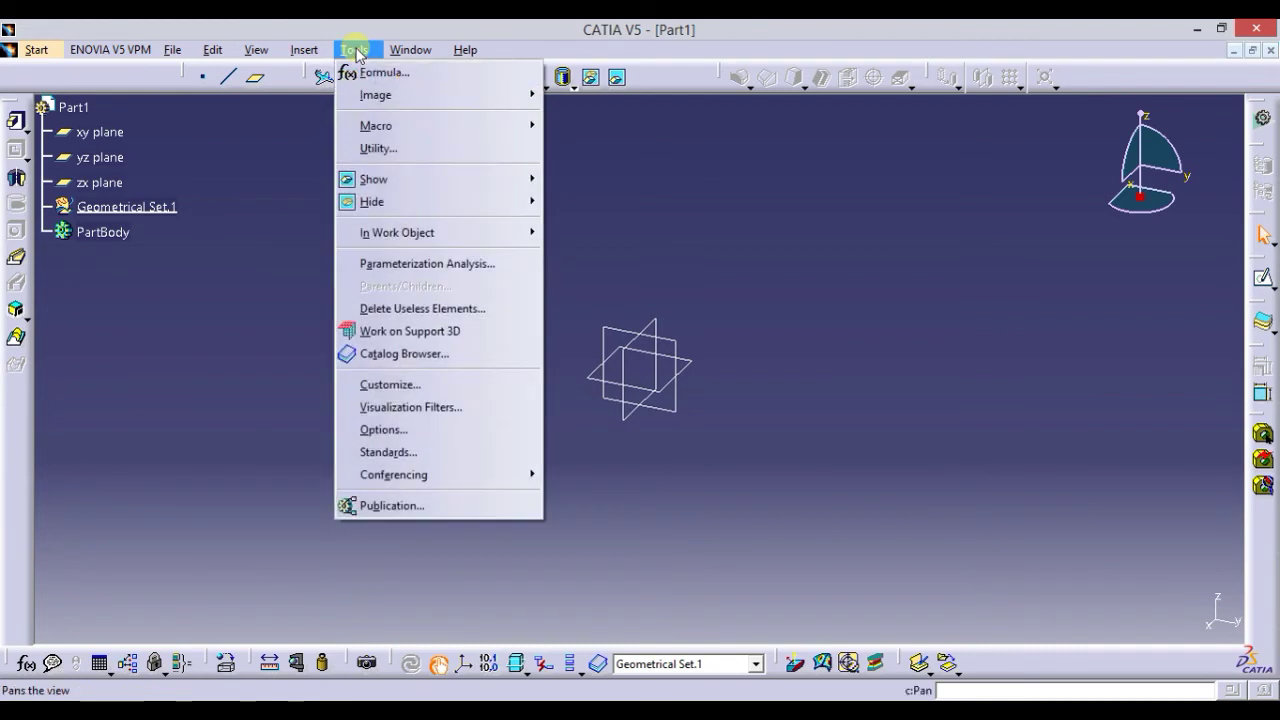
{"action": "left_click", "coordinate": [432, 383]}
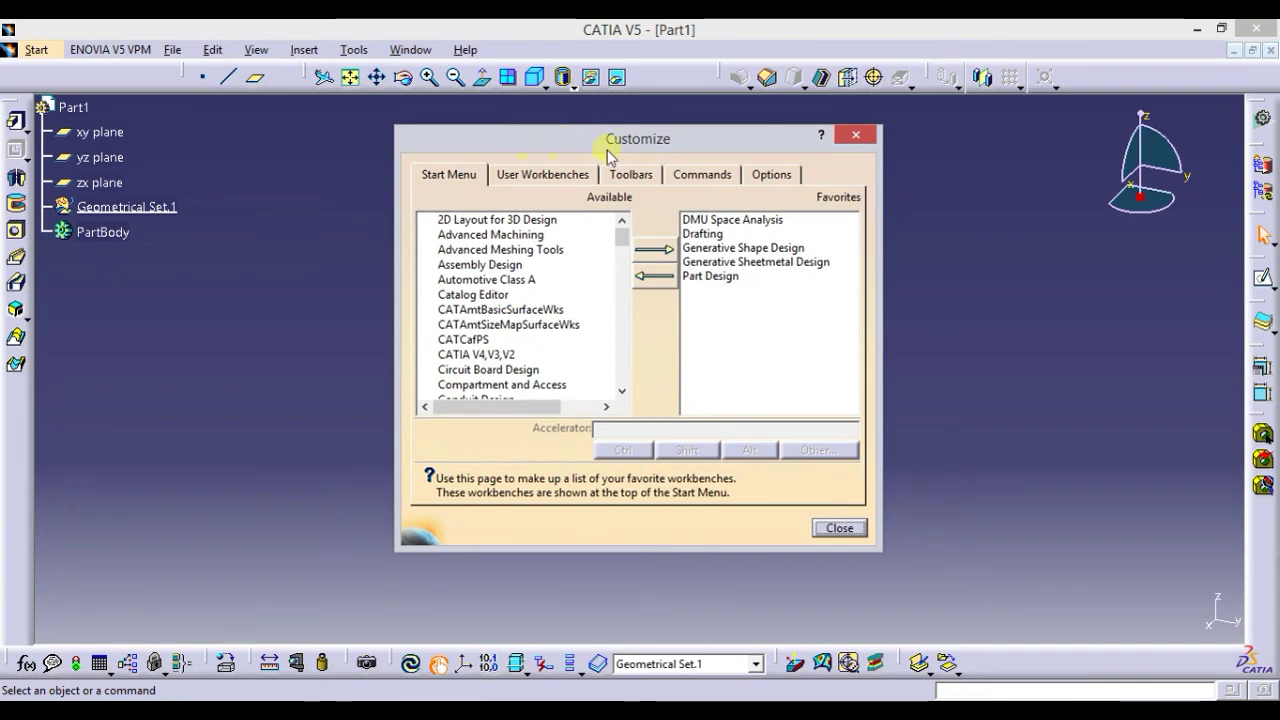
{"action": "left_click", "coordinate": [700, 175]}
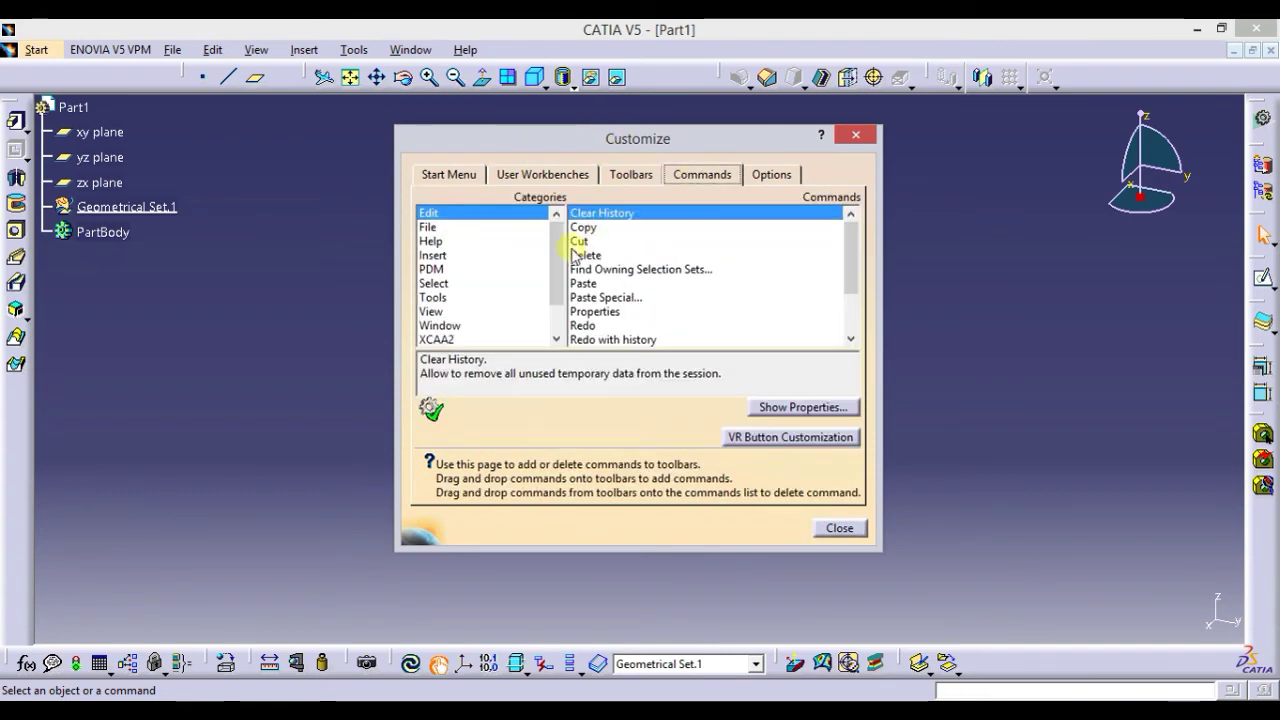
{"action": "left_click_drag", "start_coordinate": [557, 251], "coordinate": [563, 271]}
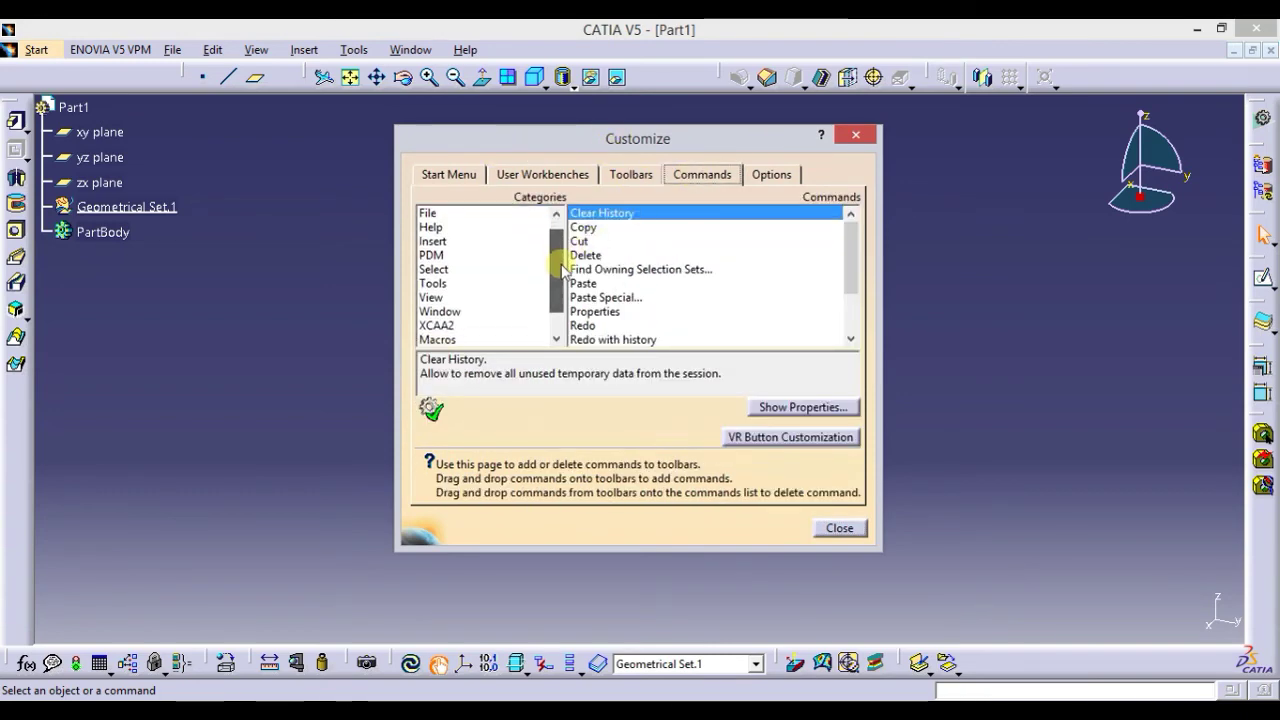
{"action": "left_click", "coordinate": [428, 297]}
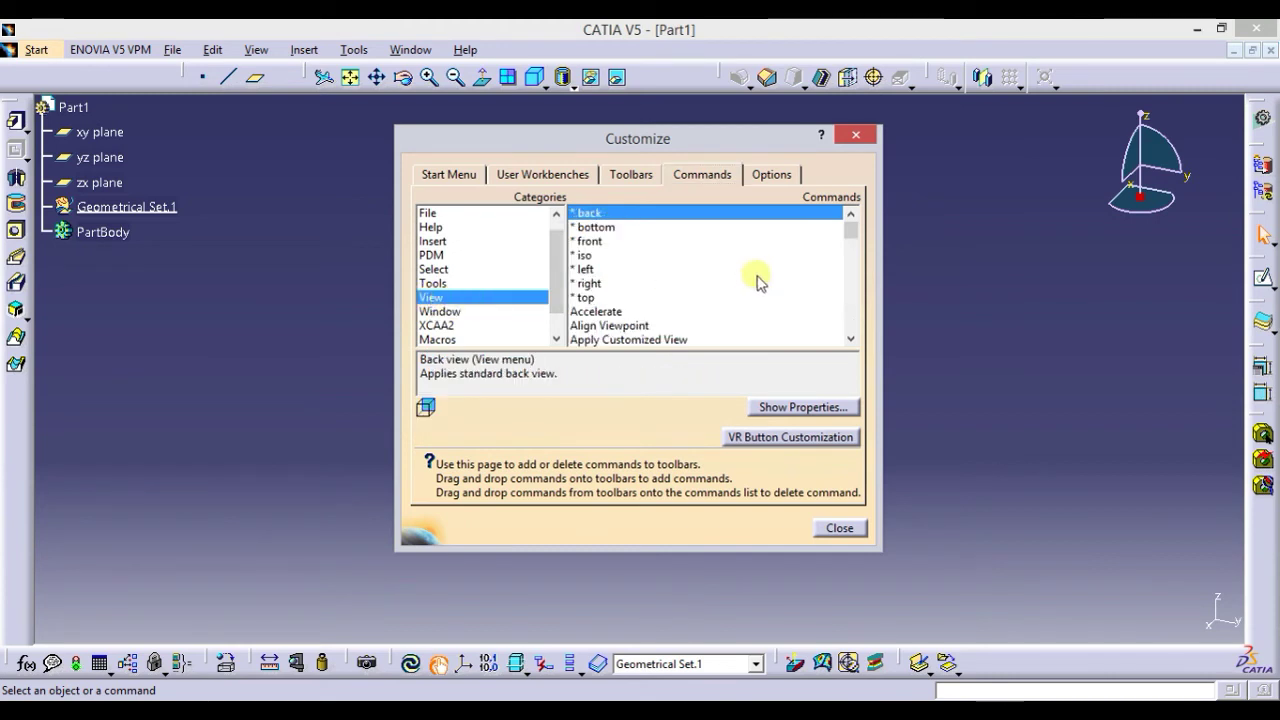
{"action": "left_click_drag", "start_coordinate": [849, 229], "coordinate": [851, 271]}
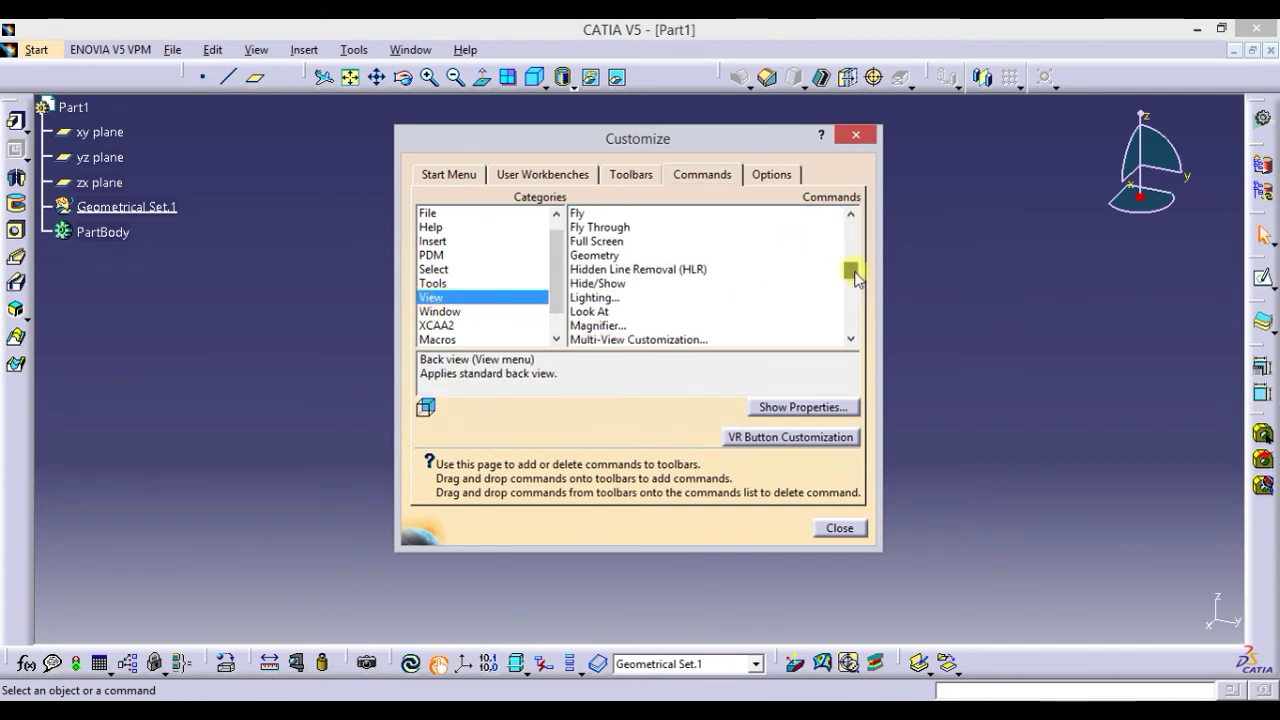
{"action": "left_click", "coordinate": [598, 283]}
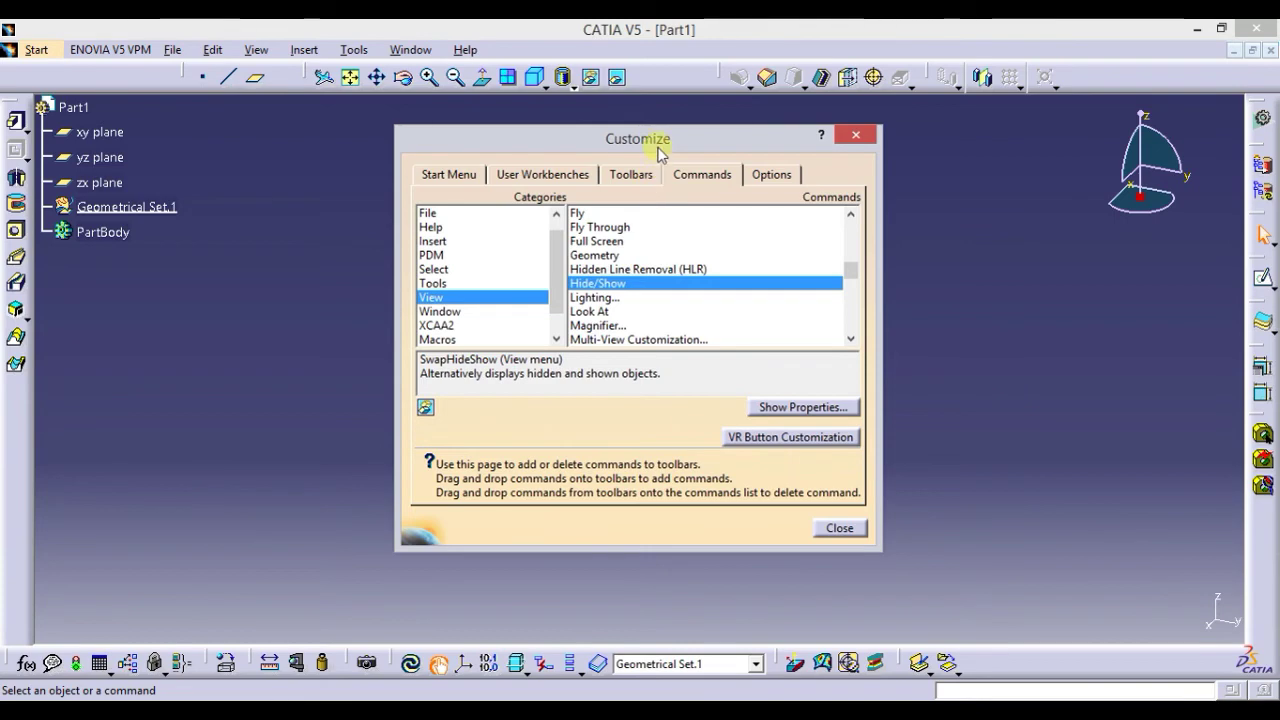
{"action": "left_click_drag", "start_coordinate": [656, 141], "coordinate": [651, 126]}
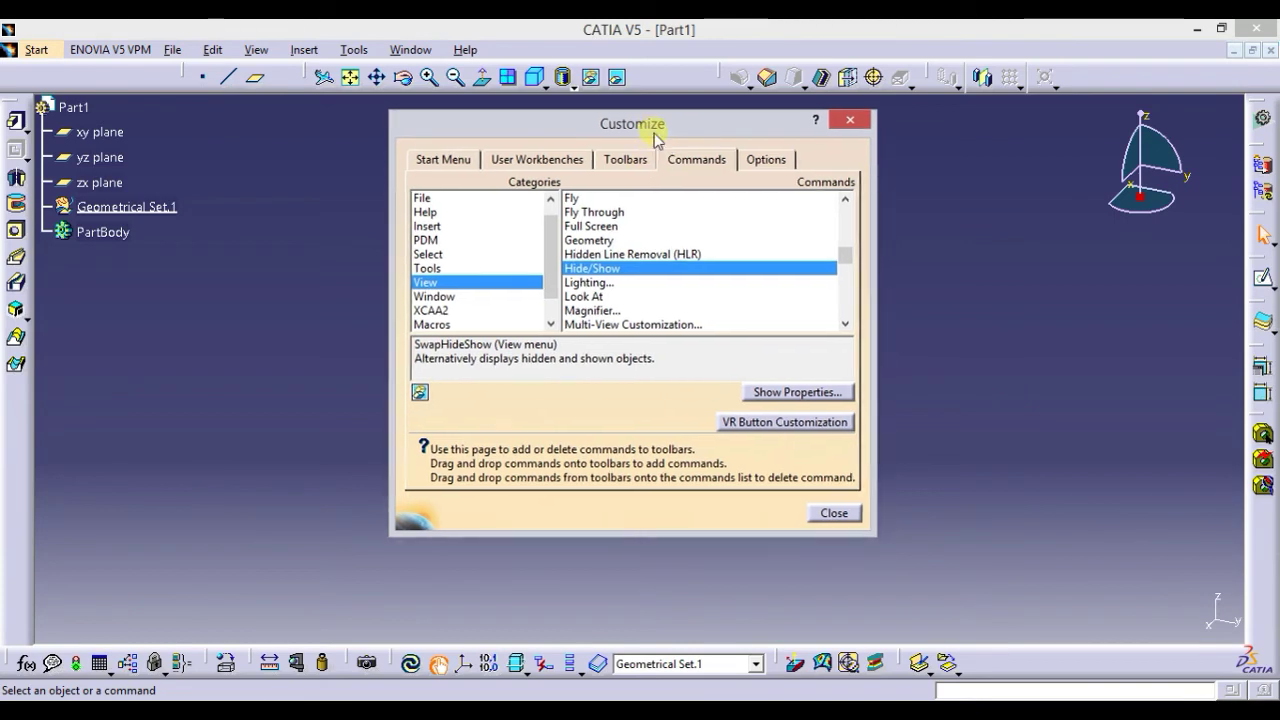
{"action": "left_click", "coordinate": [781, 393]}
{"action": "left_click_drag", "start_coordinate": [709, 123], "coordinate": [705, 114]}
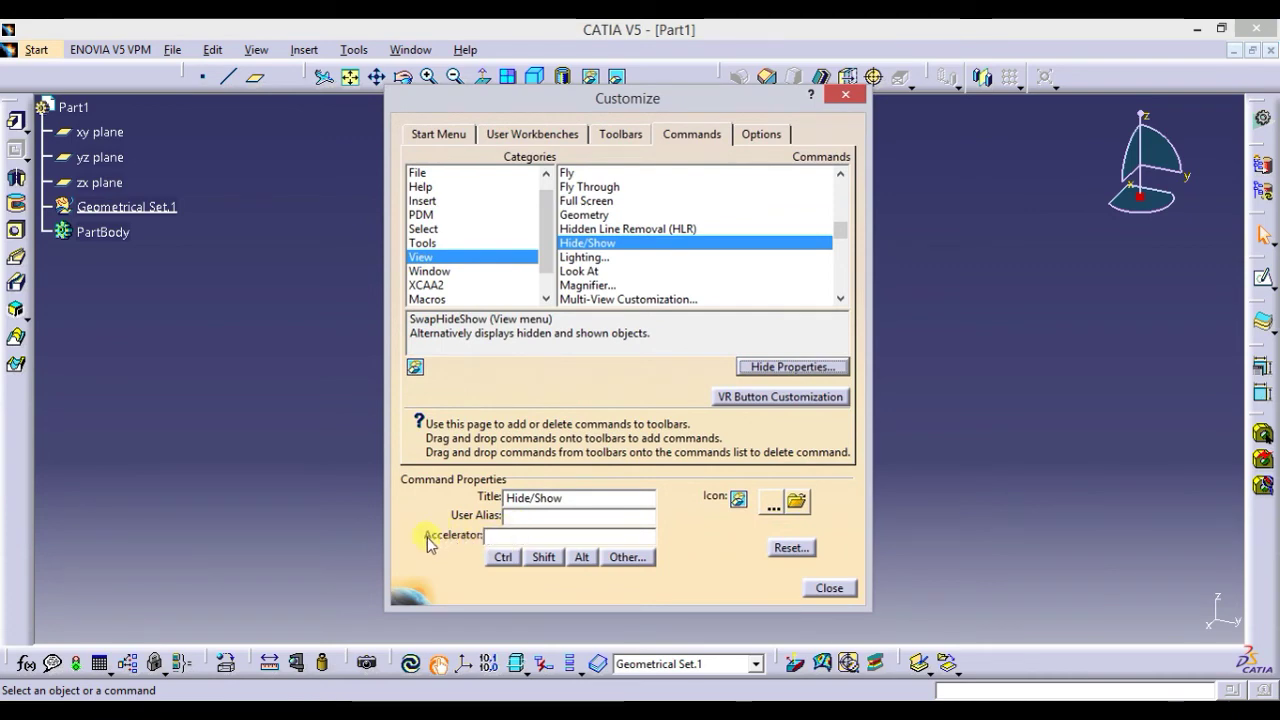
{"action": "left_click", "coordinate": [498, 541]}
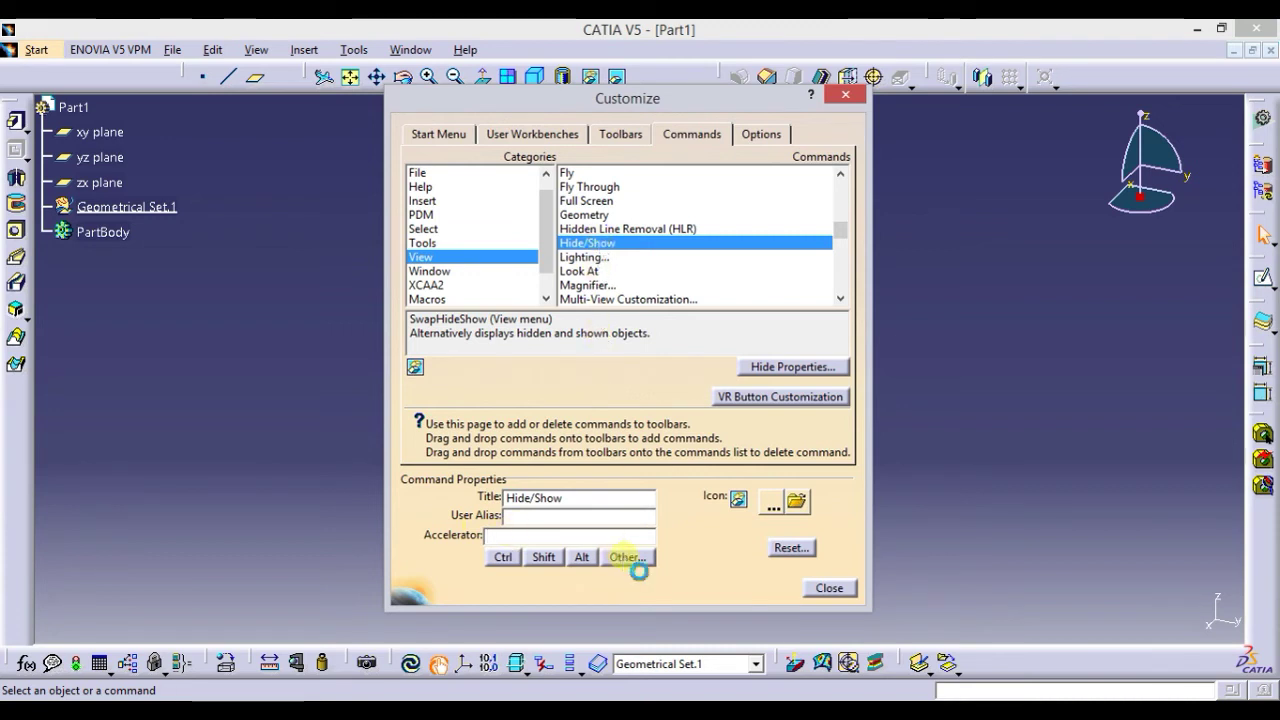
- Pick KP_Space from the Other... key list and add it as Hide/Show's accelerator
{"action": "left_click", "coordinate": [627, 557]}
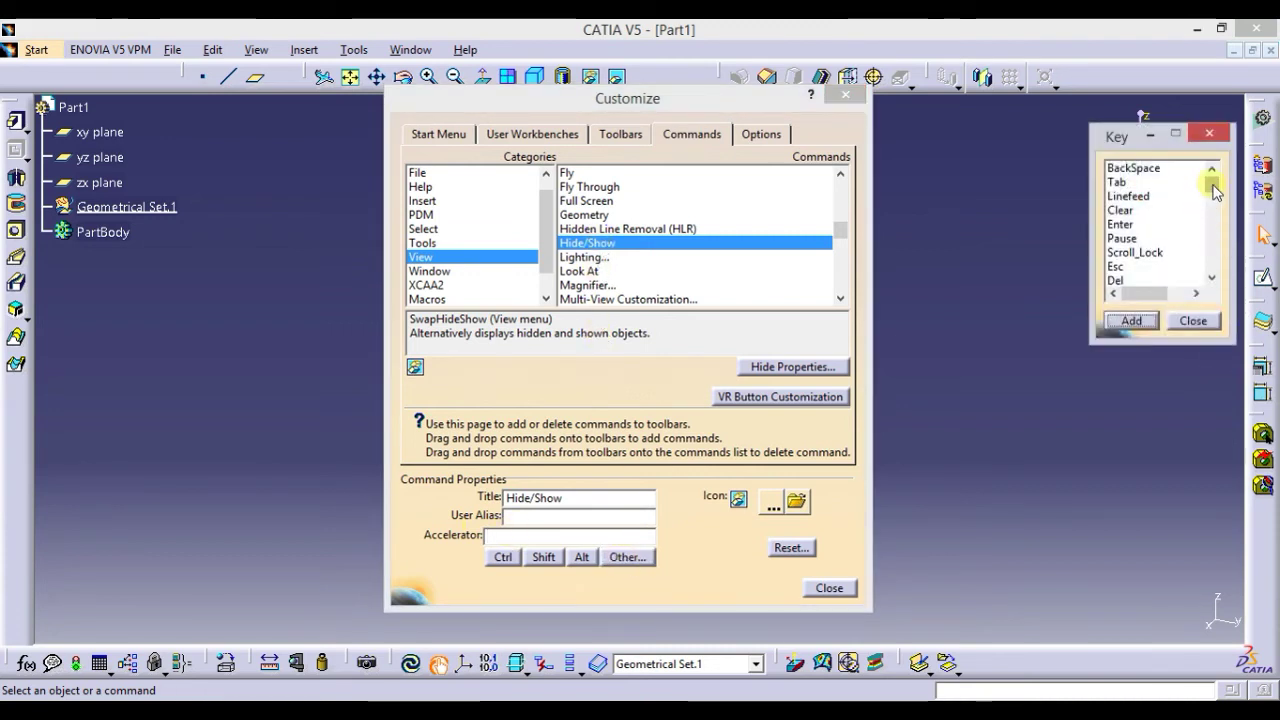
{"action": "mouse_move", "coordinate": [1216, 192]}
{"action": "left_mouse_down"}
{"action": "mouse_move", "coordinate": [1219, 214]}
{"action": "mouse_move", "coordinate": [1206, 214]}
{"action": "left_mouse_up"}
{"action": "left_click", "coordinate": [1170, 225]}
{"action": "scroll", "coordinate": [1170, 231], "scroll_direction": "down", "scroll_amount": 15}
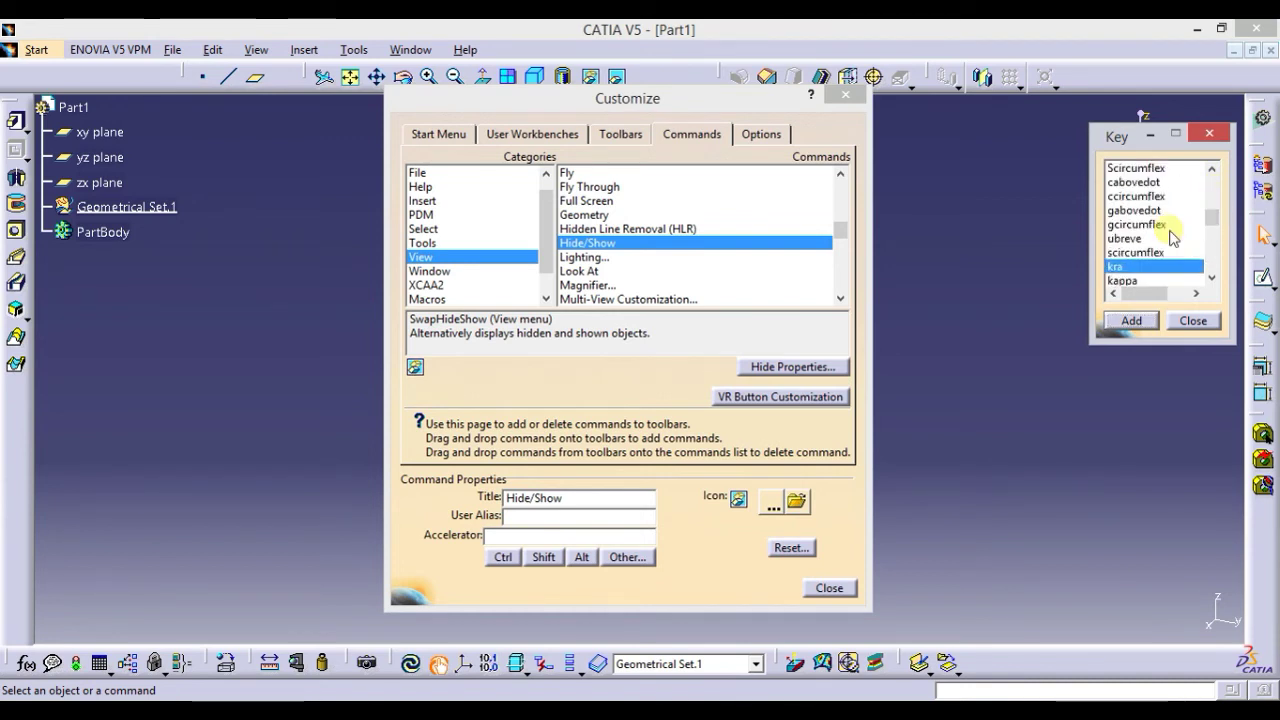
{"action": "scroll", "coordinate": [1180, 242], "scroll_direction": "down", "scroll_amount": 15}
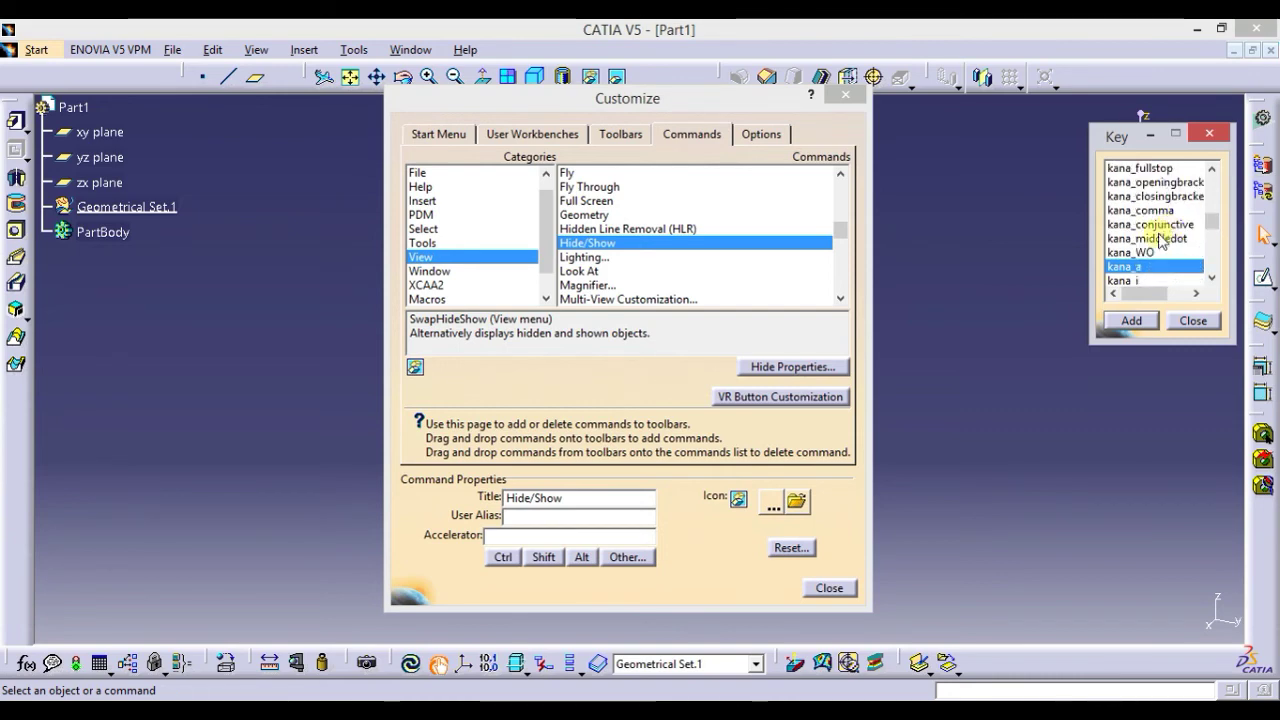
{"action": "left_click_drag", "start_coordinate": [1165, 343], "coordinate": [1165, 612]}
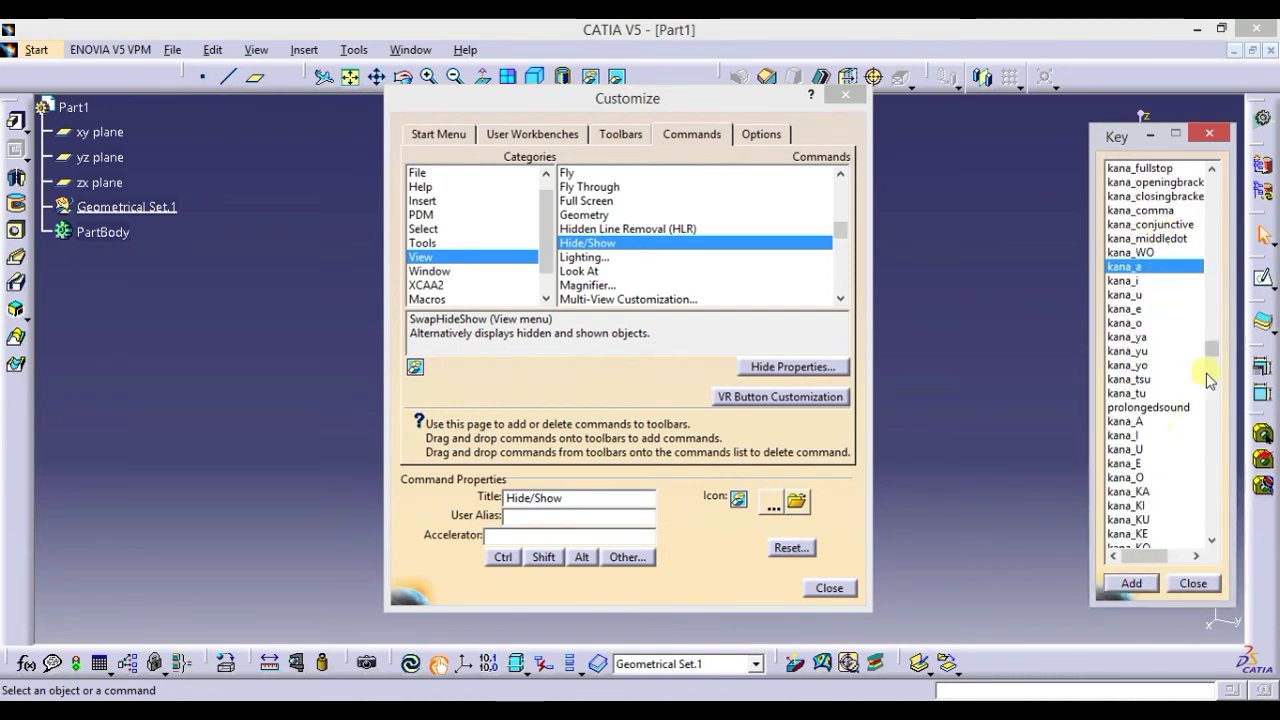
{"action": "left_click_drag", "start_coordinate": [1212, 352], "coordinate": [1208, 180]}
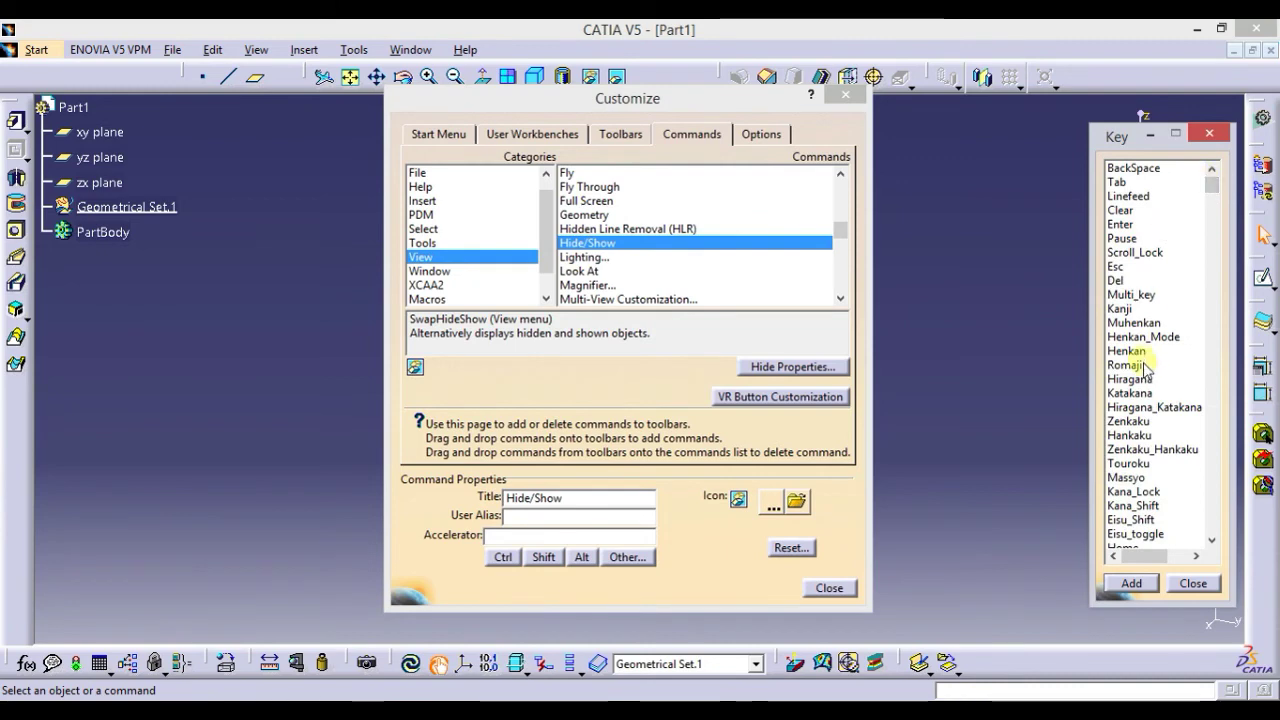
{"action": "scroll", "coordinate": [1145, 368], "scroll_direction": "down", "scroll_amount": 7}
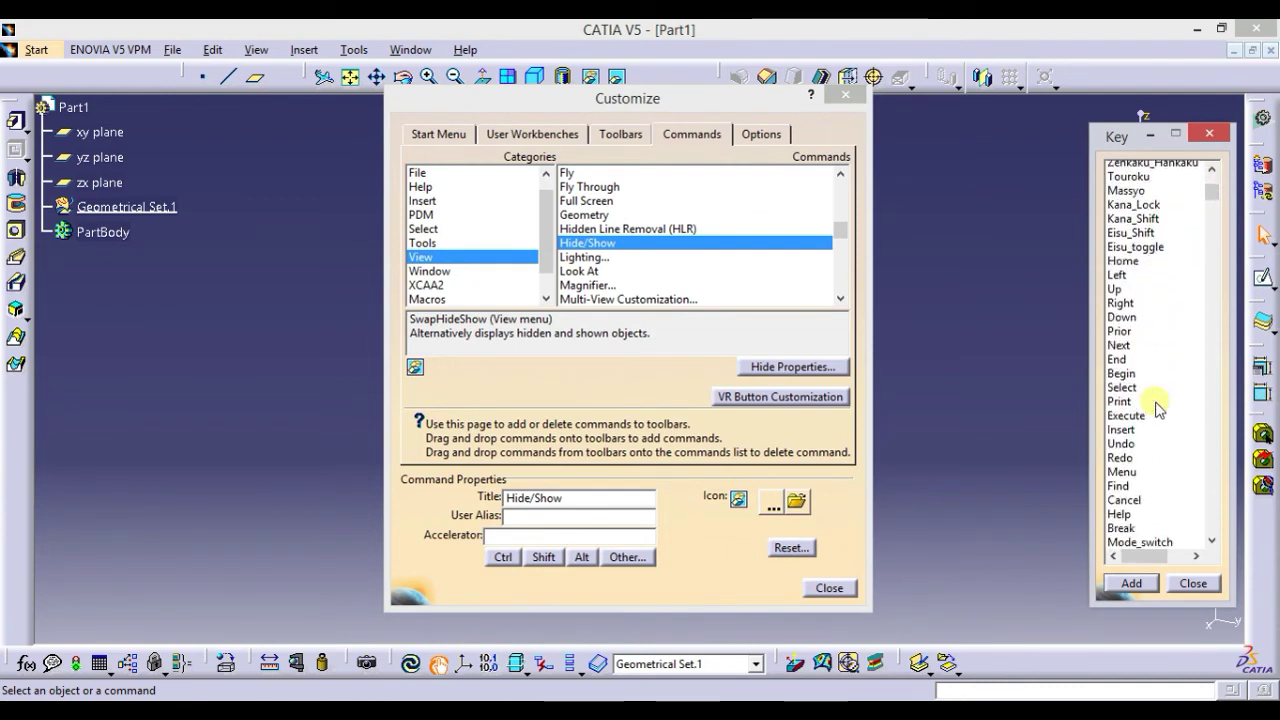
{"action": "scroll", "coordinate": [1157, 408], "scroll_direction": "down", "scroll_amount": 5}
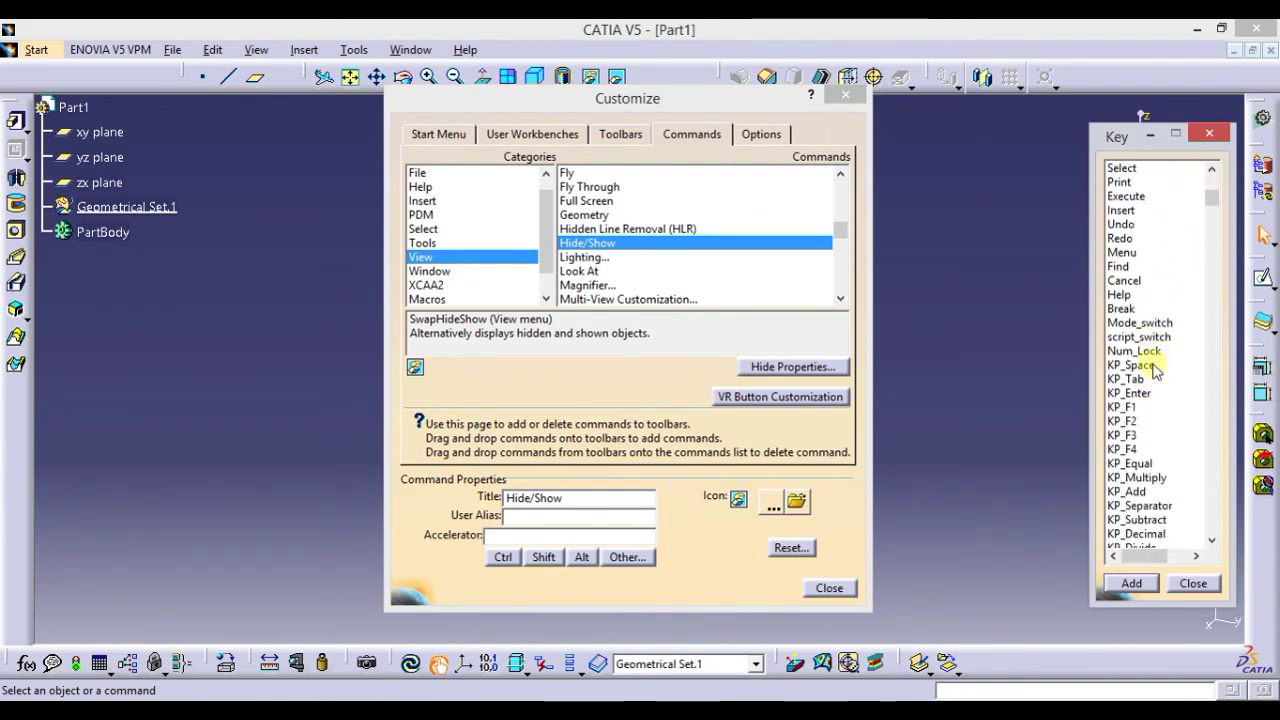
{"action": "left_click", "coordinate": [1150, 365]}
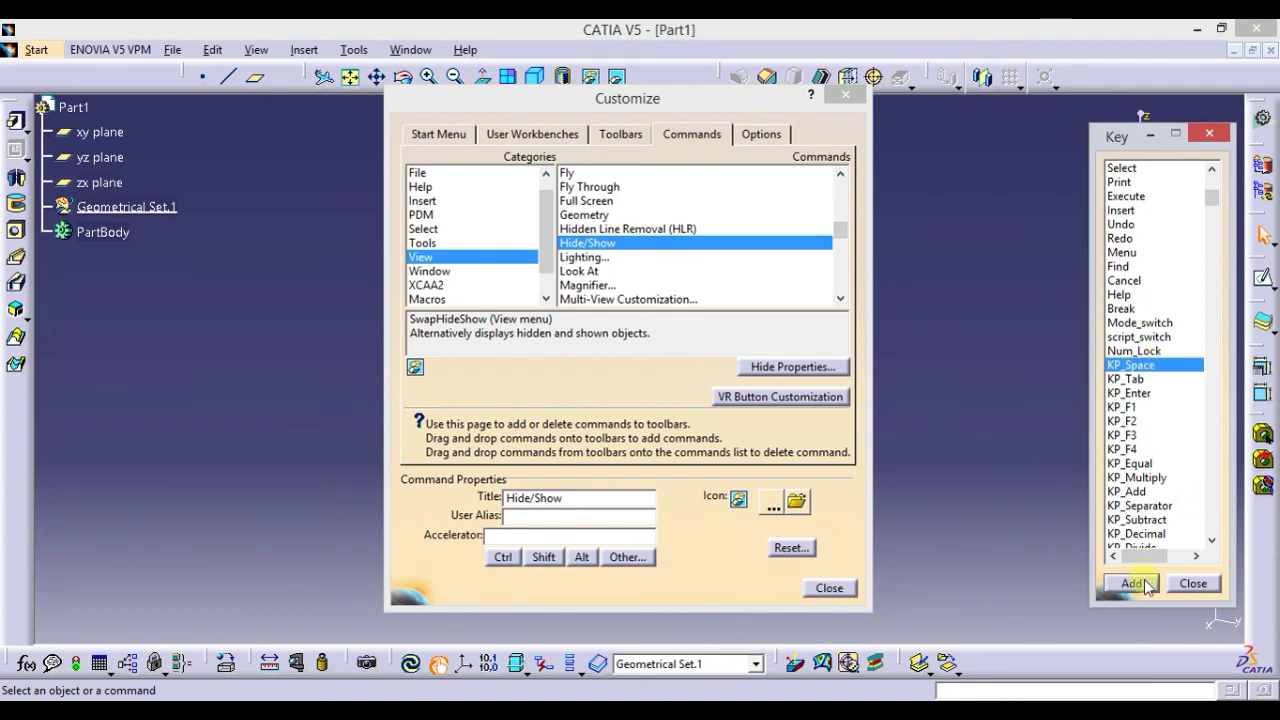
{"action": "left_click", "coordinate": [1193, 583]}
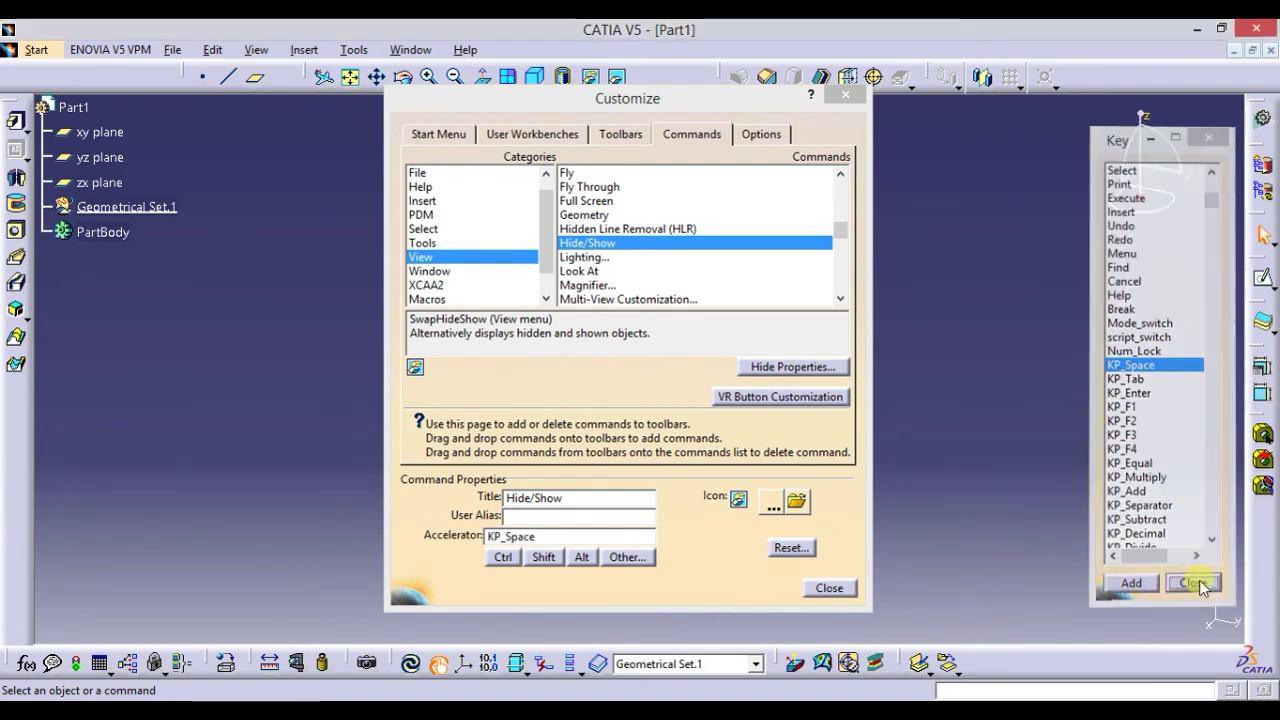
- Close and reopen Tools > Customize, listing the View category on the Commands page
{"action": "left_click", "coordinate": [834, 589]}
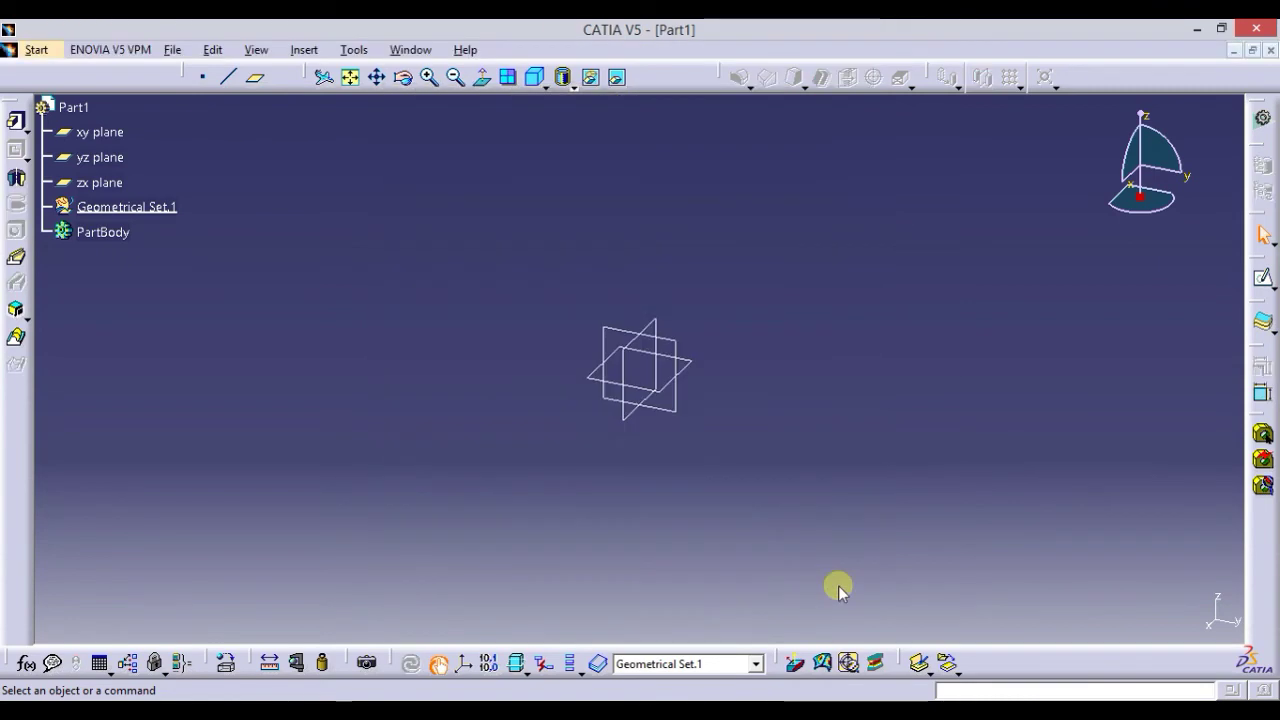
{"action": "left_click", "coordinate": [355, 51]}
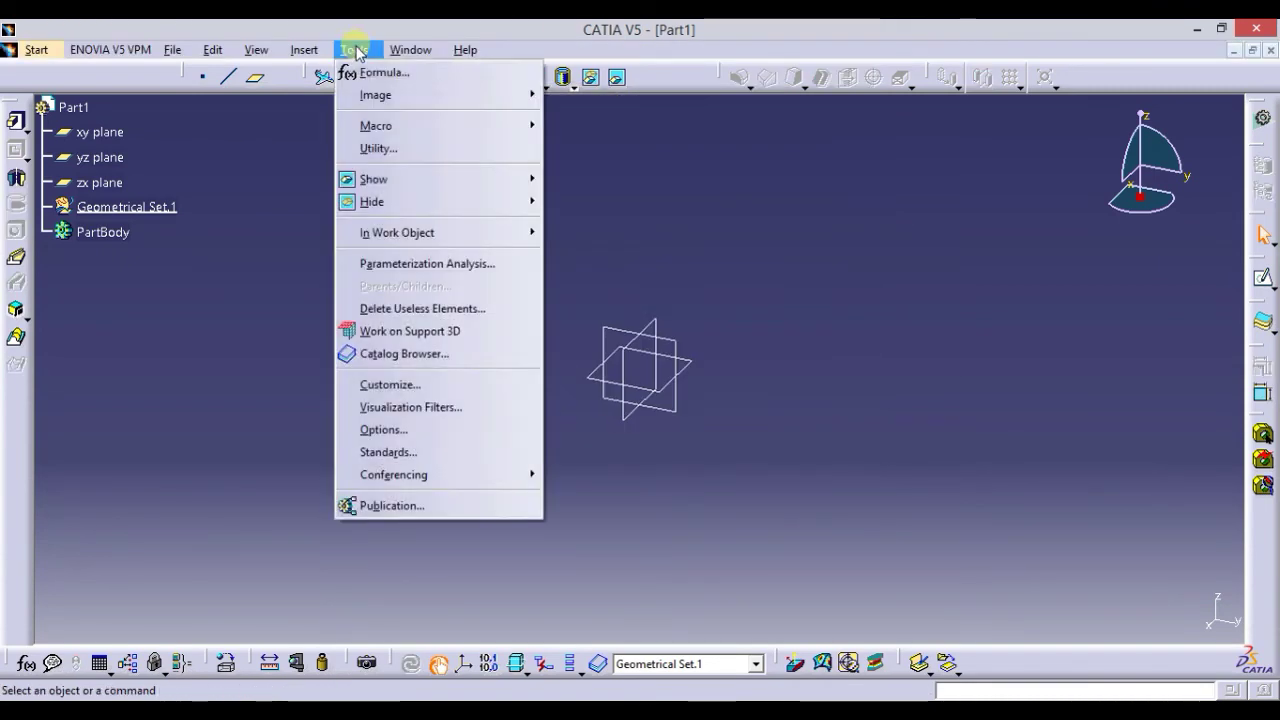
{"action": "left_click", "coordinate": [468, 386]}
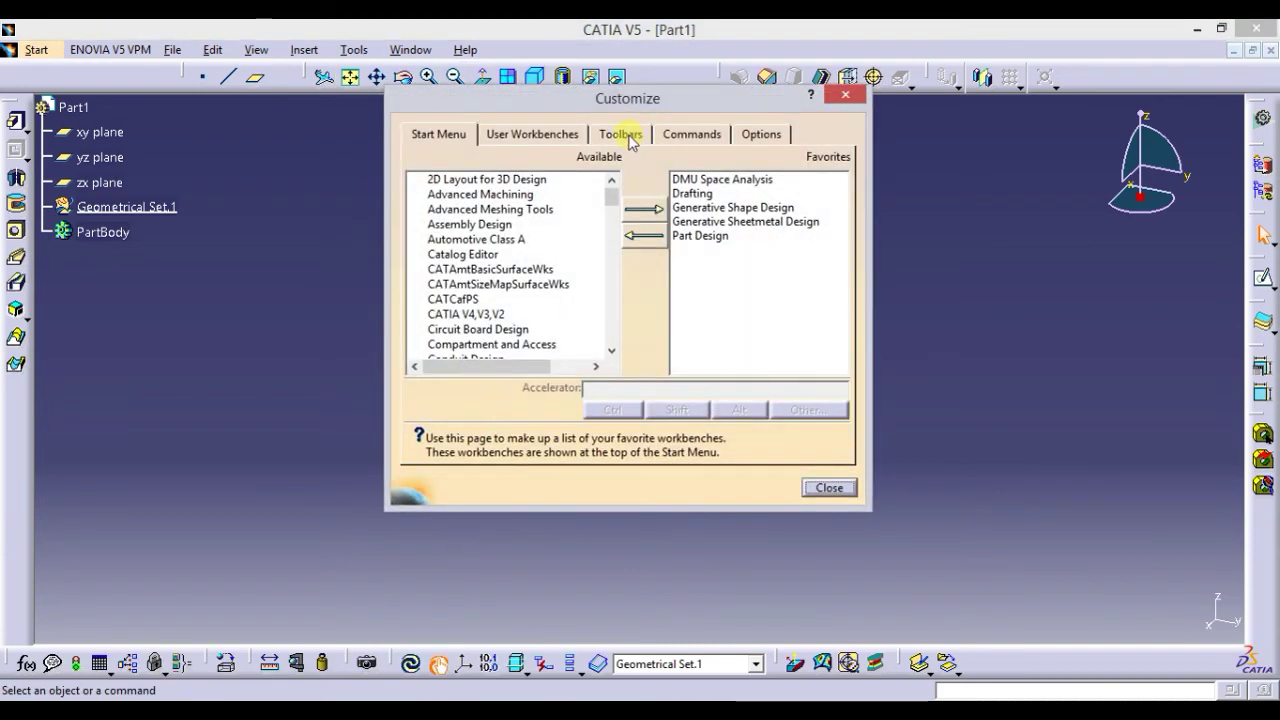
{"action": "left_click", "coordinate": [630, 140]}
{"action": "left_click", "coordinate": [688, 138]}
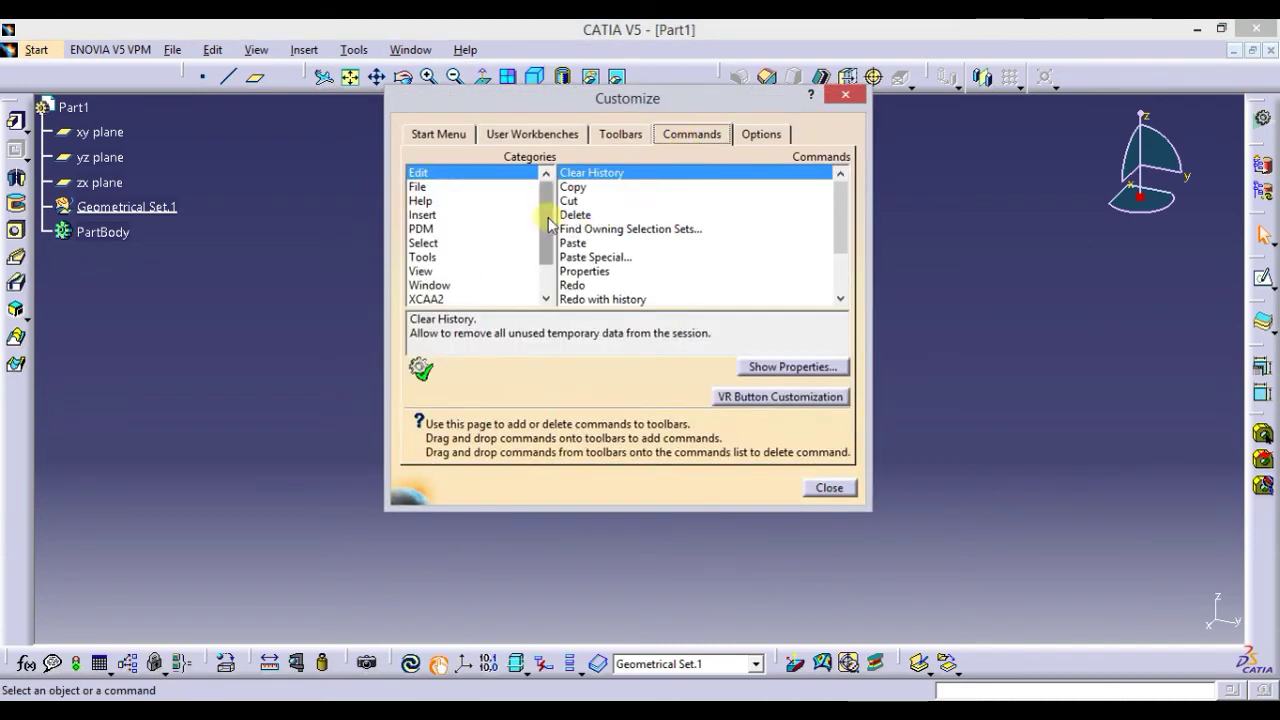
{"action": "mouse_move", "coordinate": [549, 222]}
{"action": "left_mouse_down"}
{"action": "mouse_move", "coordinate": [546, 257]}
{"action": "mouse_move", "coordinate": [549, 224]}
{"action": "left_mouse_up"}
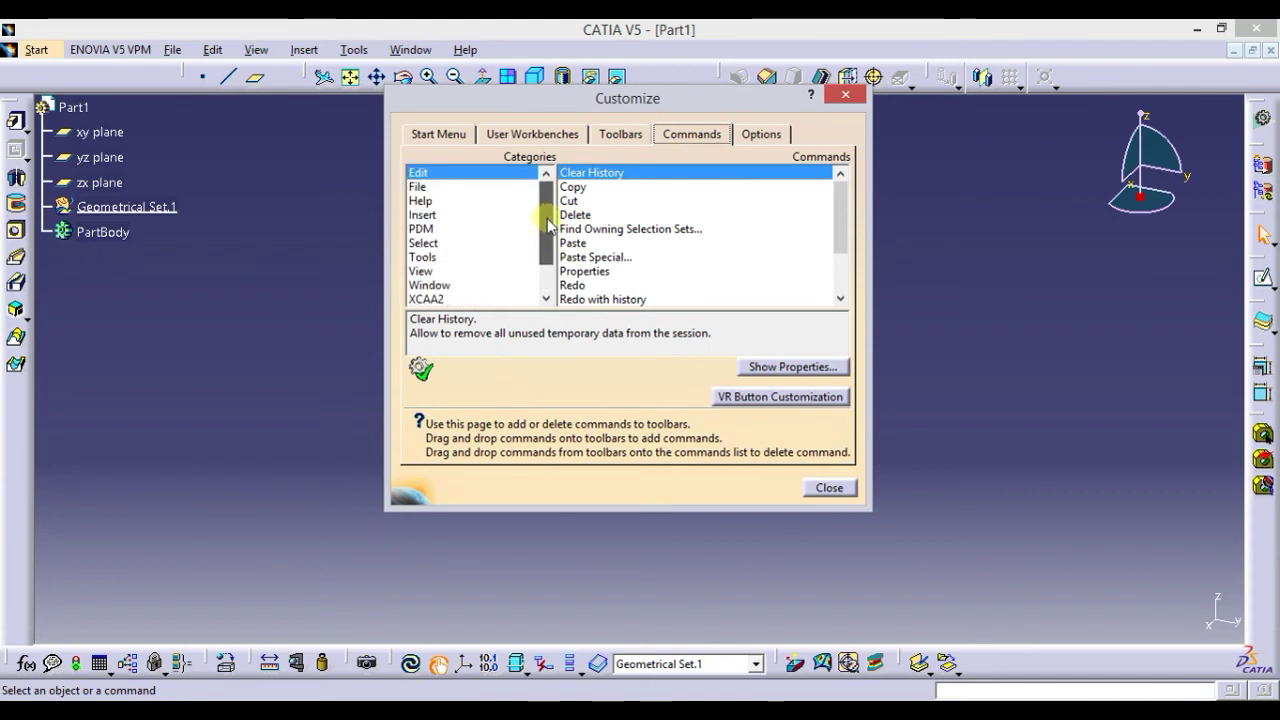
{"action": "left_click", "coordinate": [447, 271]}
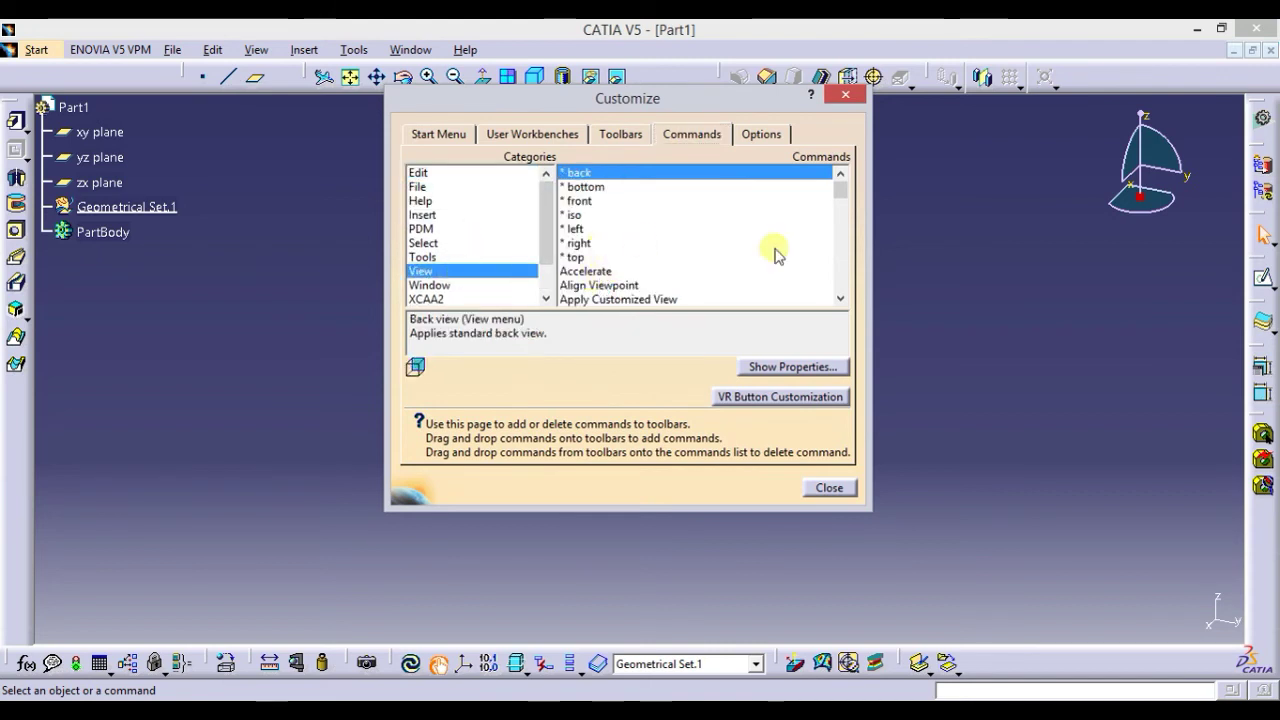
- Show the Fit All In command's properties, then close Customize to return to Part1
{"action": "left_click_drag", "start_coordinate": [845, 203], "coordinate": [838, 229]}
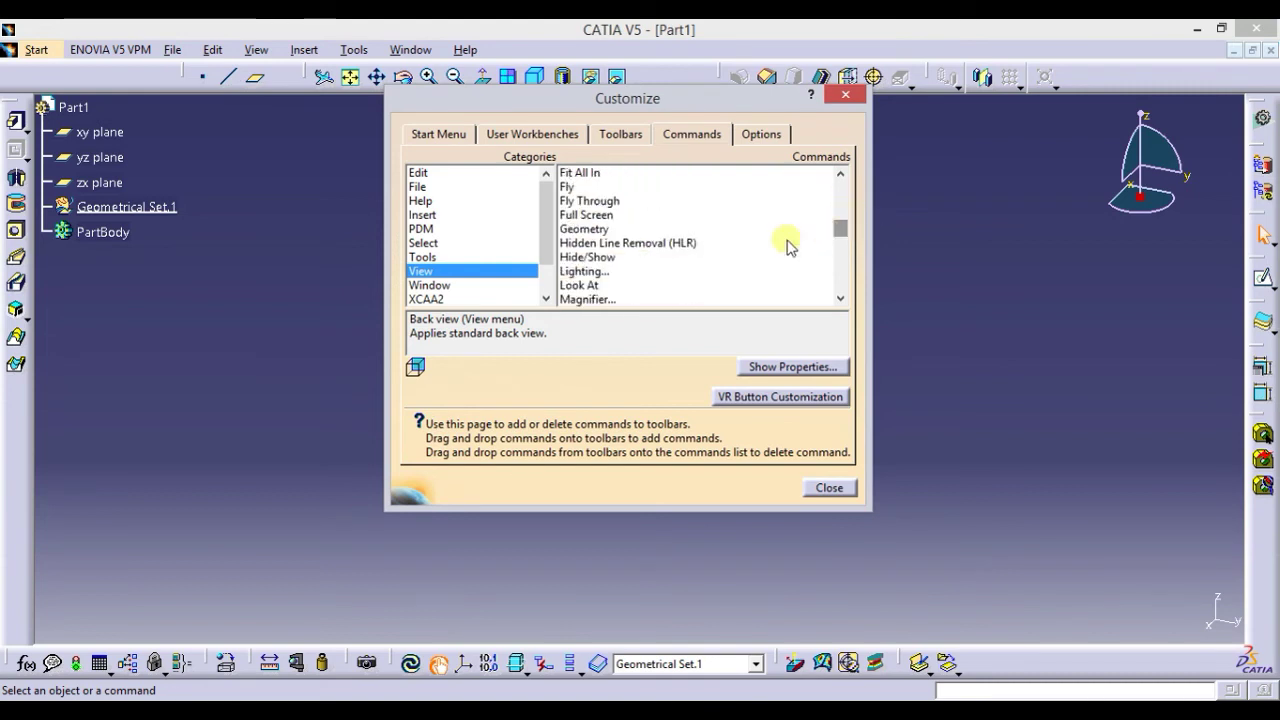
{"action": "left_click", "coordinate": [605, 174]}
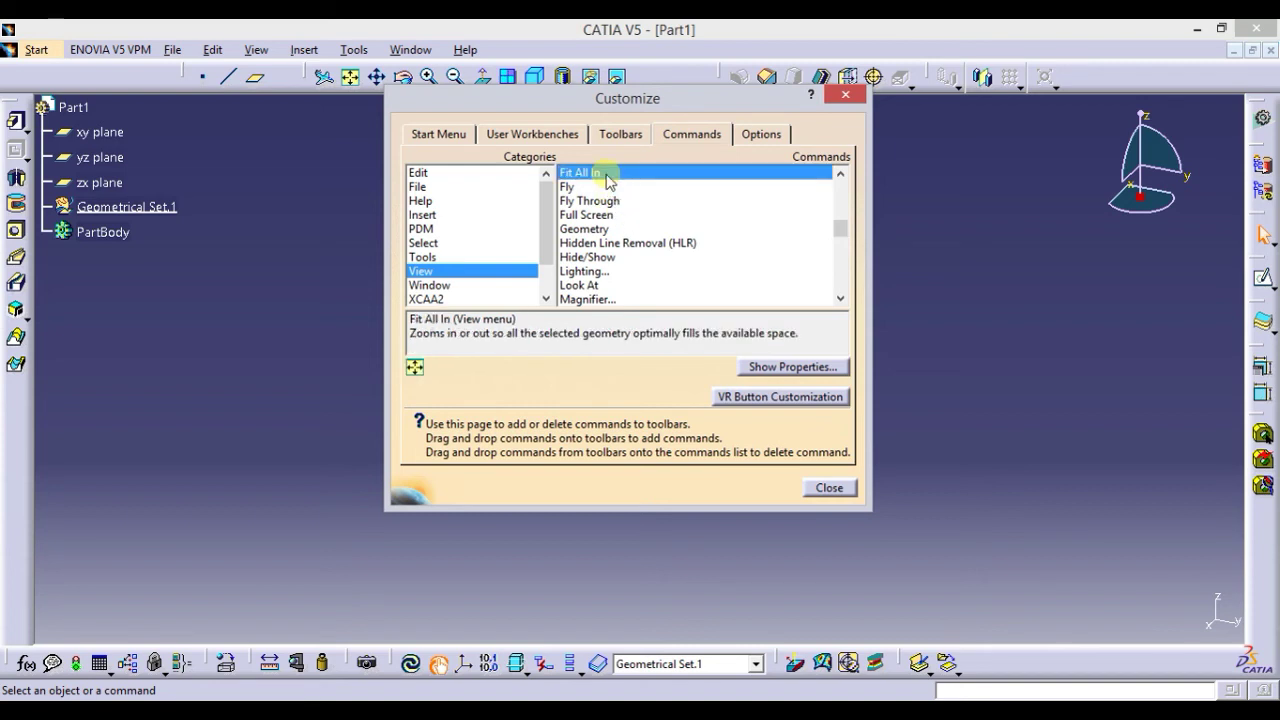
{"action": "left_click", "coordinate": [788, 368]}
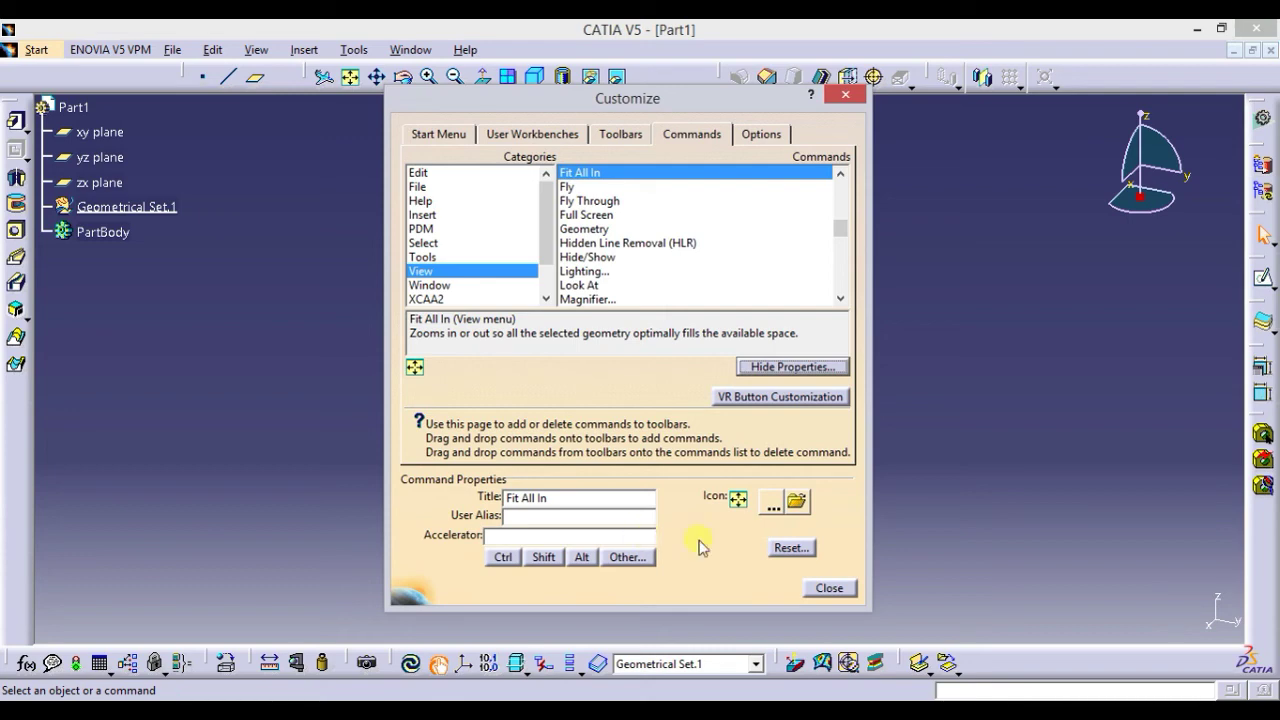
{"action": "left_click", "coordinate": [830, 588]}
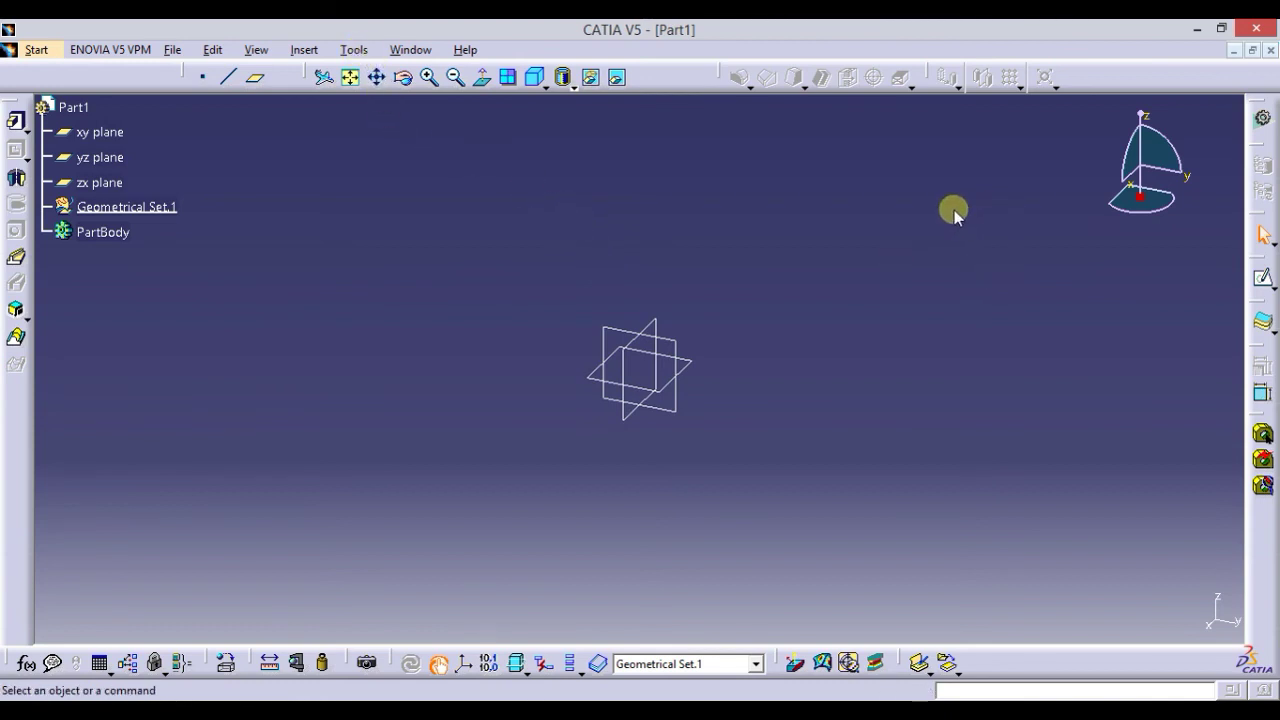
{"action": "left_click", "coordinate": [357, 50]}
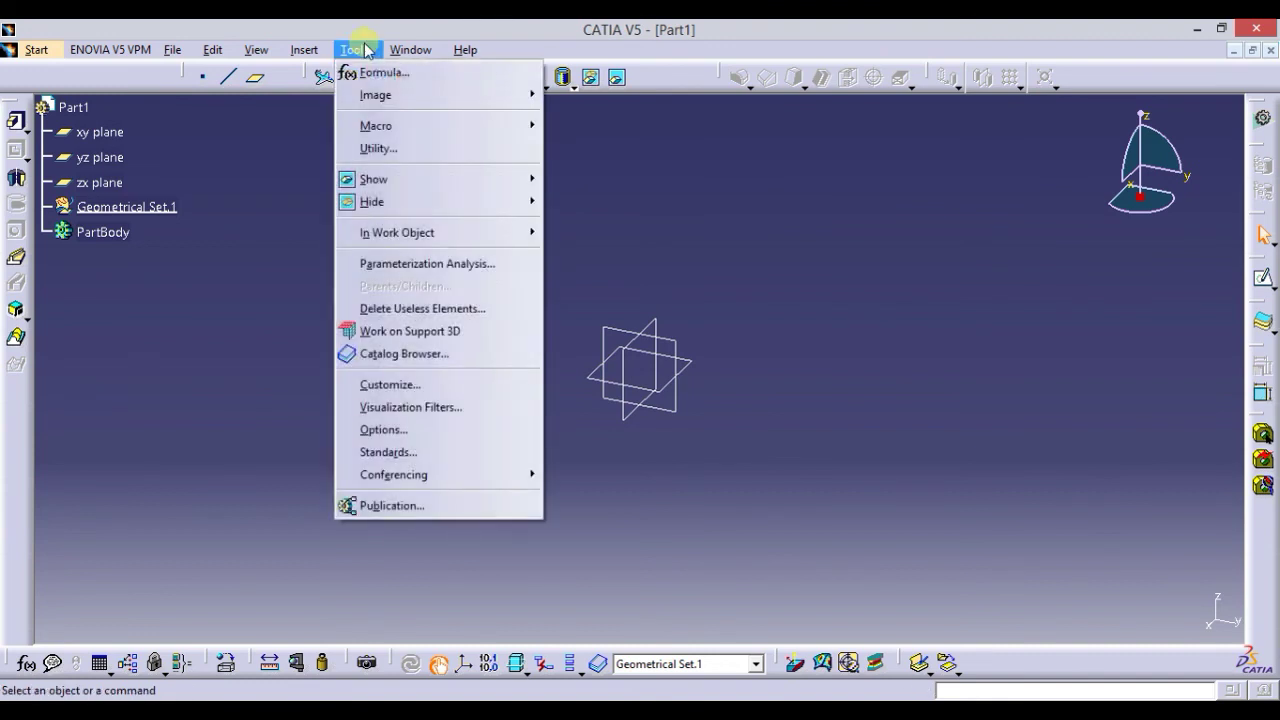
{"action": "left_click", "coordinate": [487, 431]}
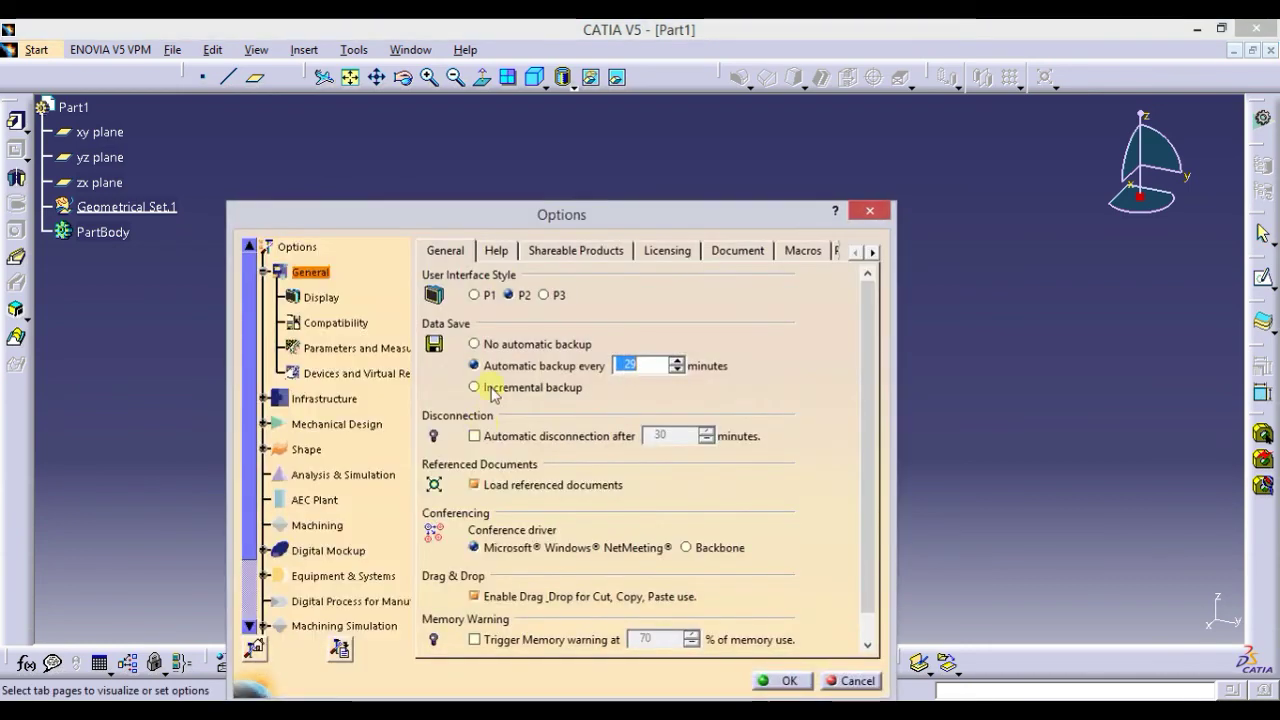
{"action": "left_click_drag", "start_coordinate": [516, 210], "coordinate": [551, 143]}
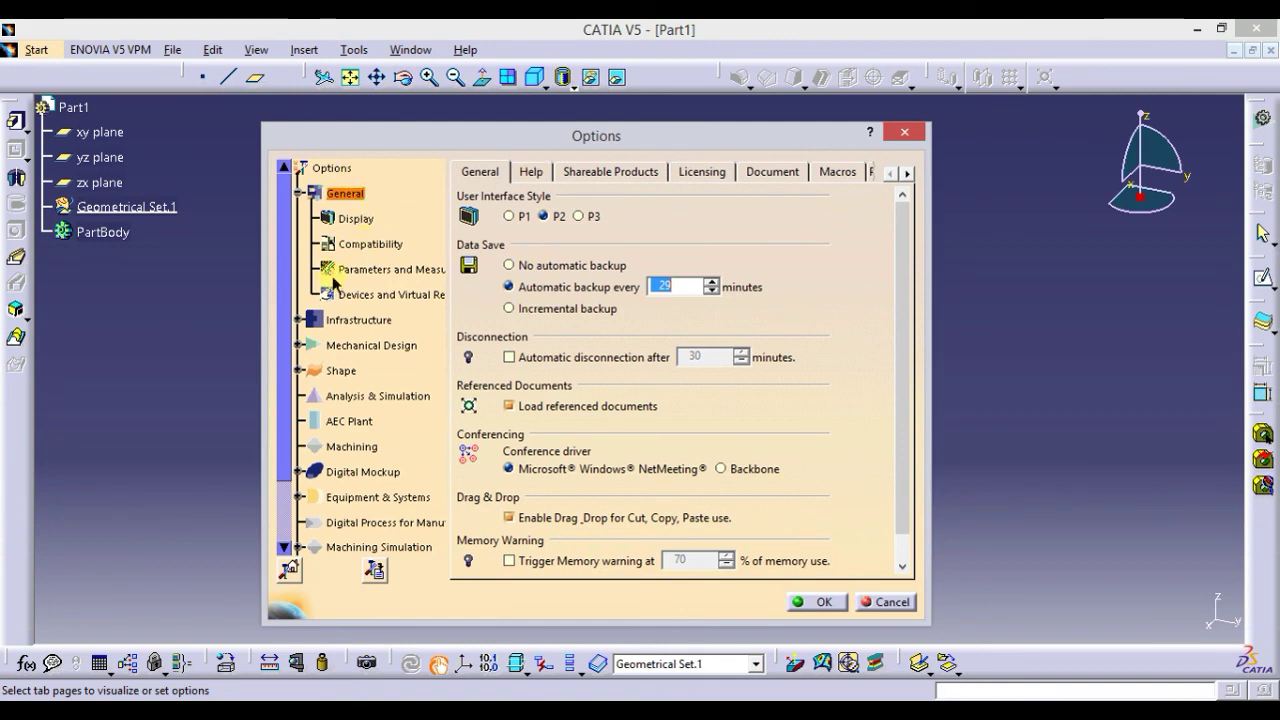
{"action": "mouse_move", "coordinate": [283, 224]}
{"action": "left_mouse_down"}
{"action": "mouse_move", "coordinate": [283, 245]}
{"action": "mouse_move", "coordinate": [285, 212]}
{"action": "left_mouse_up"}
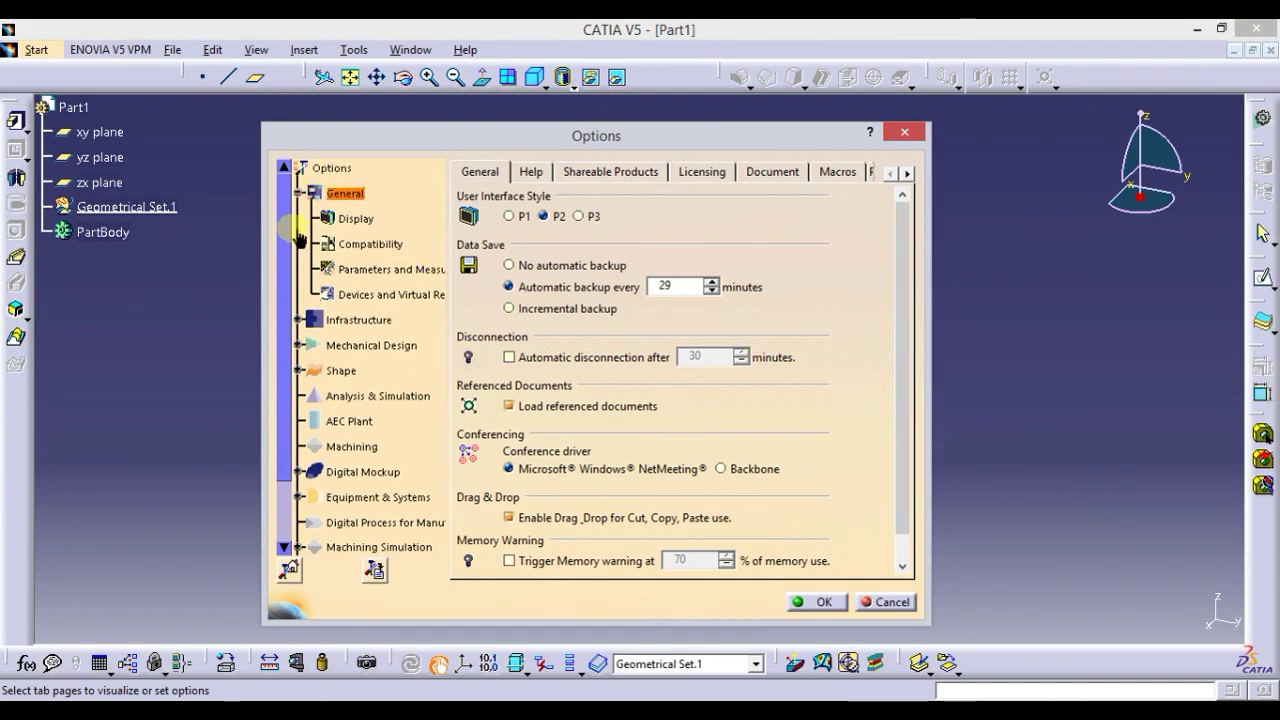
{"action": "left_click_drag", "start_coordinate": [291, 240], "coordinate": [278, 182]}
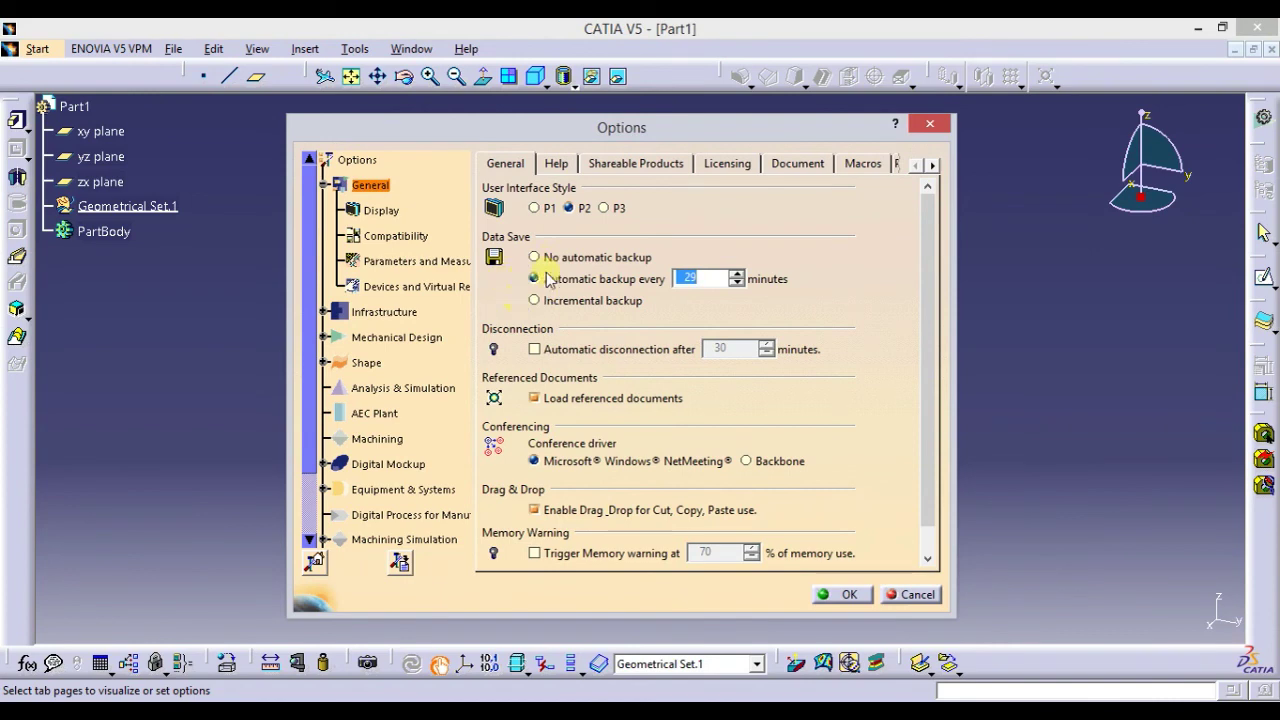
{"action": "left_click", "coordinate": [843, 594]}
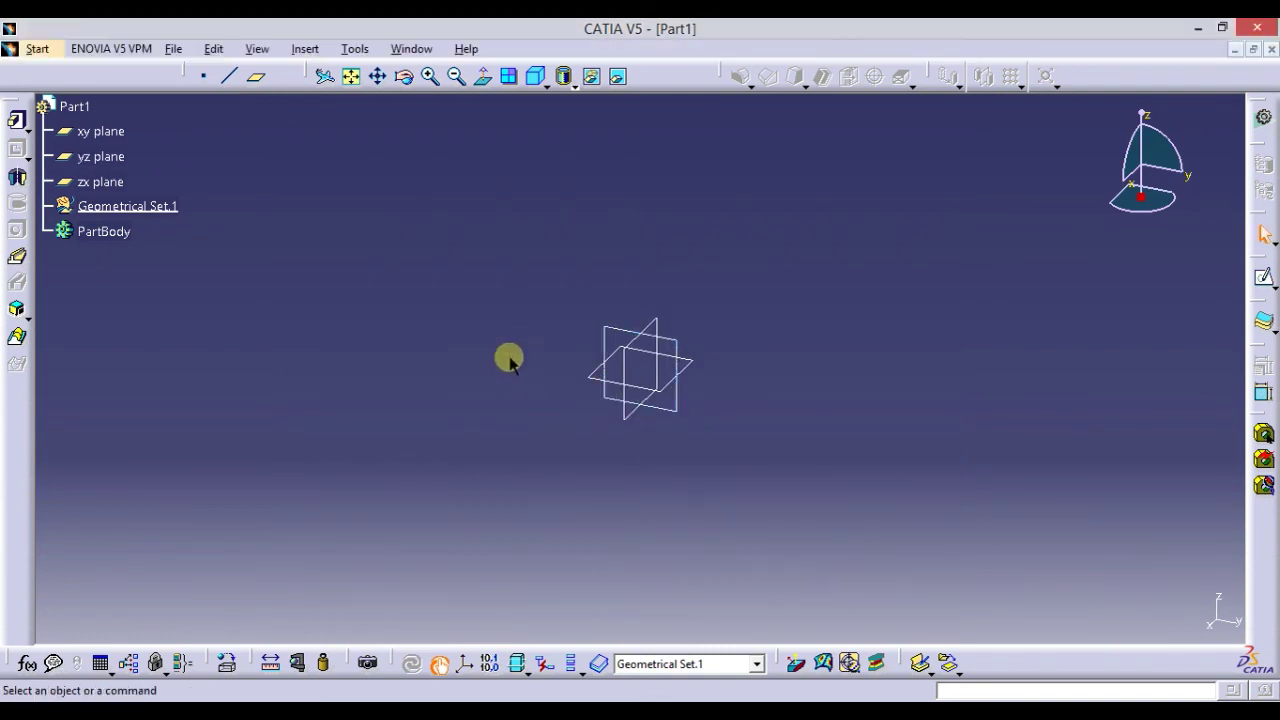